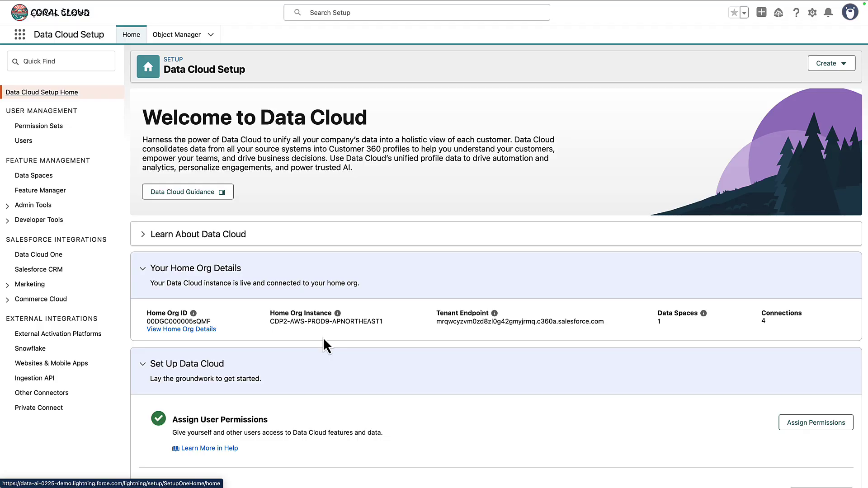
Open the Coral Cloud Website connection among the website and mobile app connections
{"action": "left_click", "coordinate": [68, 363]}
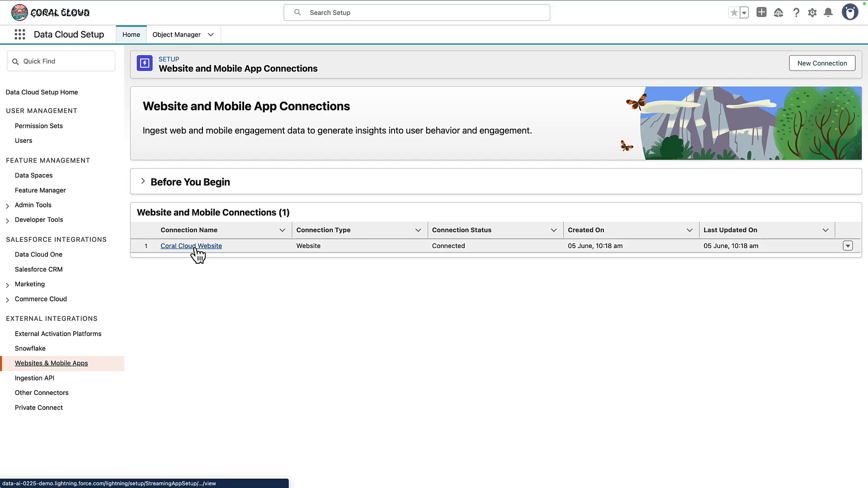
{"action": "left_click", "coordinate": [177, 250]}
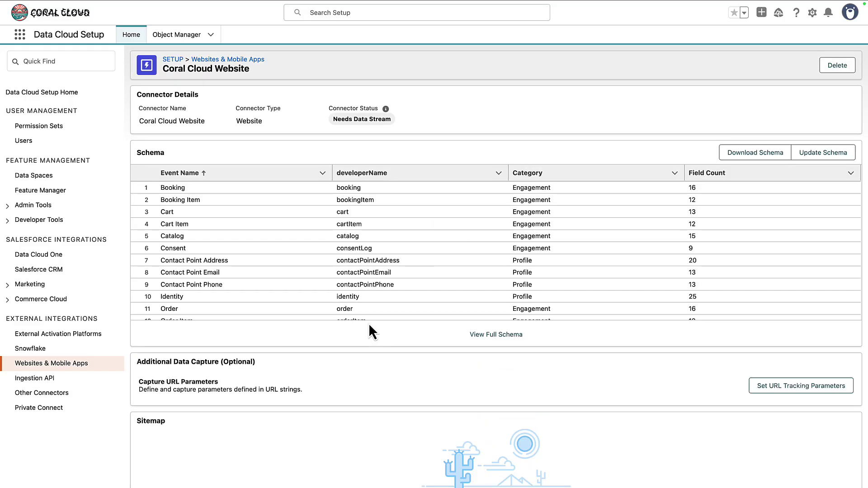
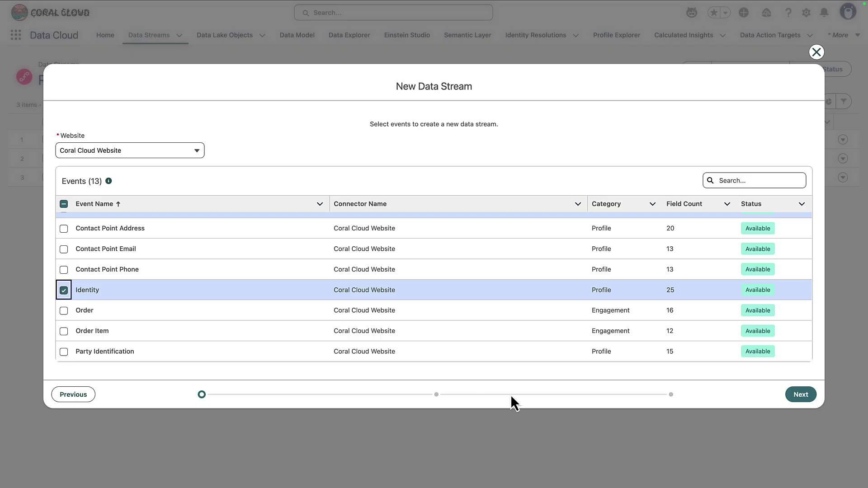
Deploy the new data stream for the Catalog, Consent and Identity events of Coral Cloud Website to the default data space
{"action": "left_click", "coordinate": [796, 396]}
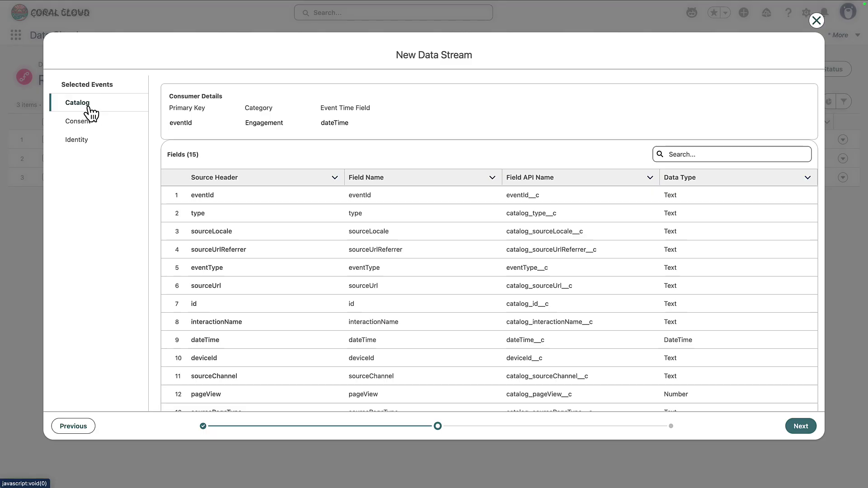
{"action": "left_click", "coordinate": [797, 425]}
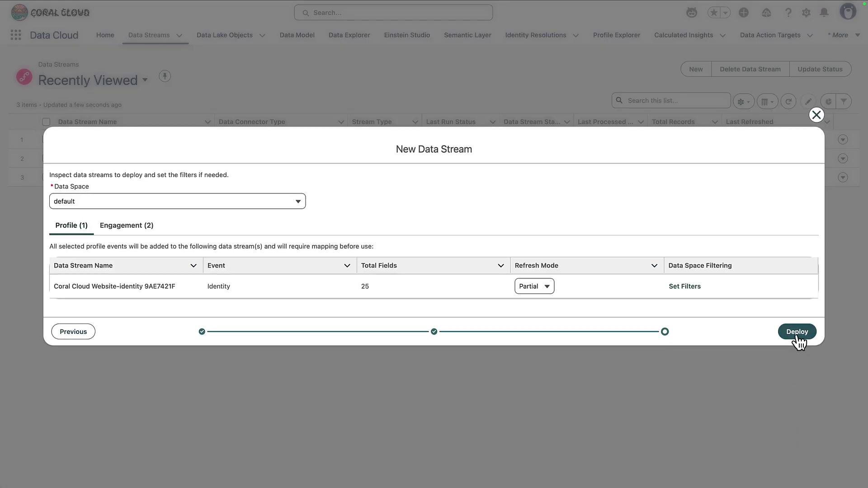
{"action": "left_click", "coordinate": [797, 335]}
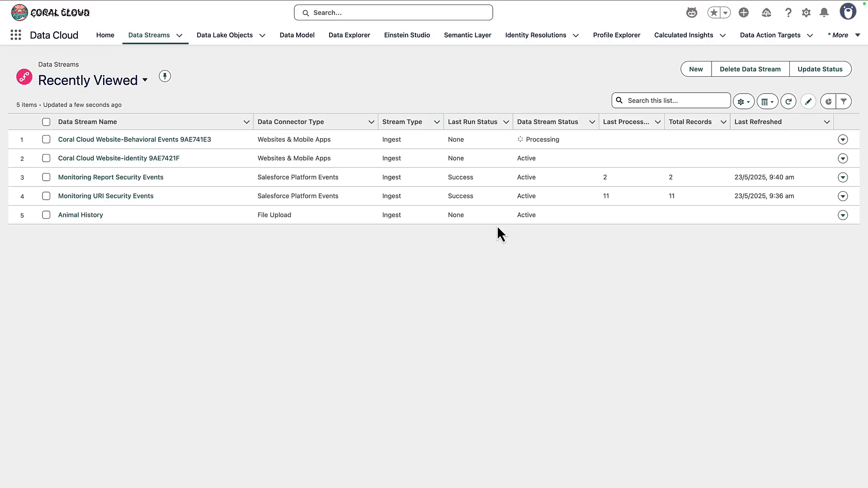
Start the data mapping of the Coral Cloud Website-identity data lake object
{"action": "left_click", "coordinate": [228, 40]}
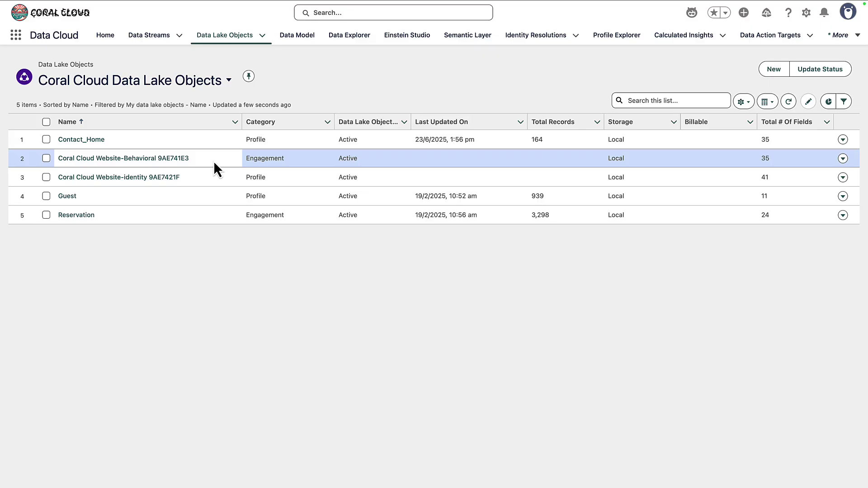
{"action": "left_click", "coordinate": [155, 178]}
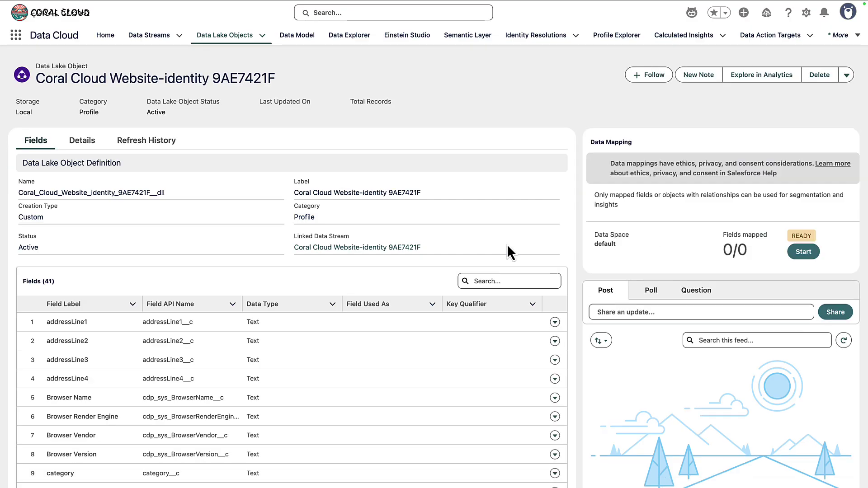
{"action": "left_click", "coordinate": [804, 251]}
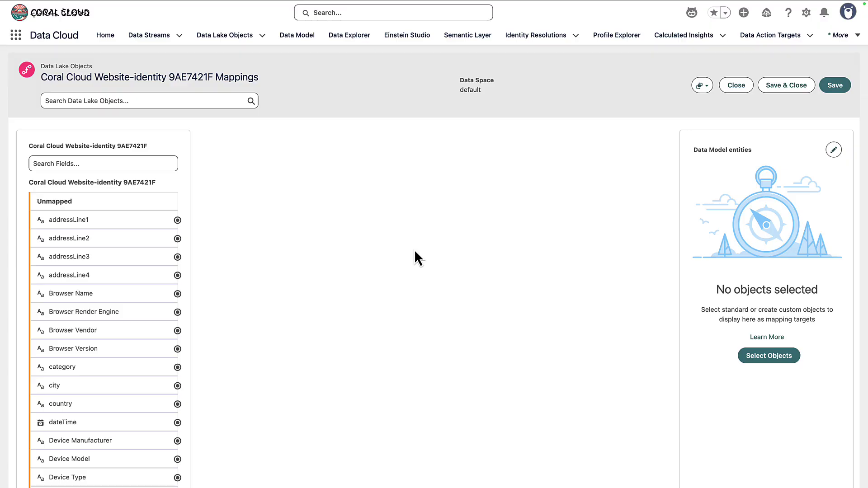
{"action": "key", "text": "ctrl+Right"}
Find "Contact" in the standard data model and select the Contact Point Email object as a mapping target
{"action": "left_click", "coordinate": [768, 356]}
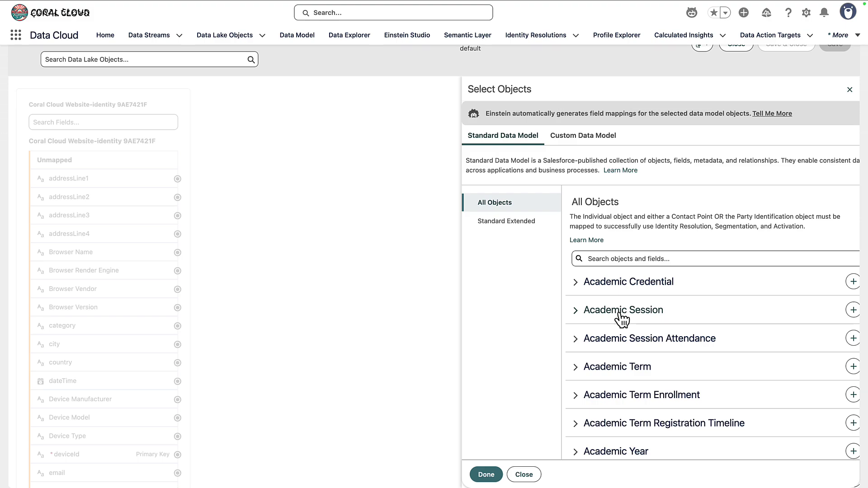
{"action": "left_click", "coordinate": [626, 255]}
{"action": "type", "text": "Co"}
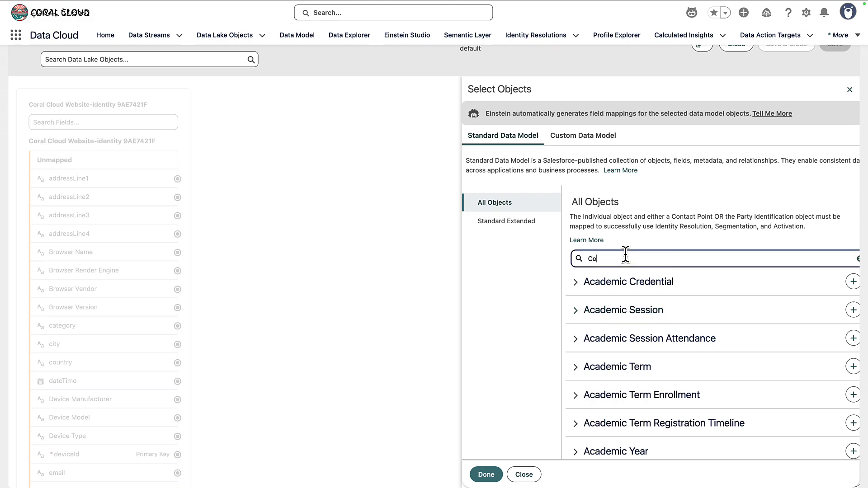
{"action": "type", "text": "ntact"}
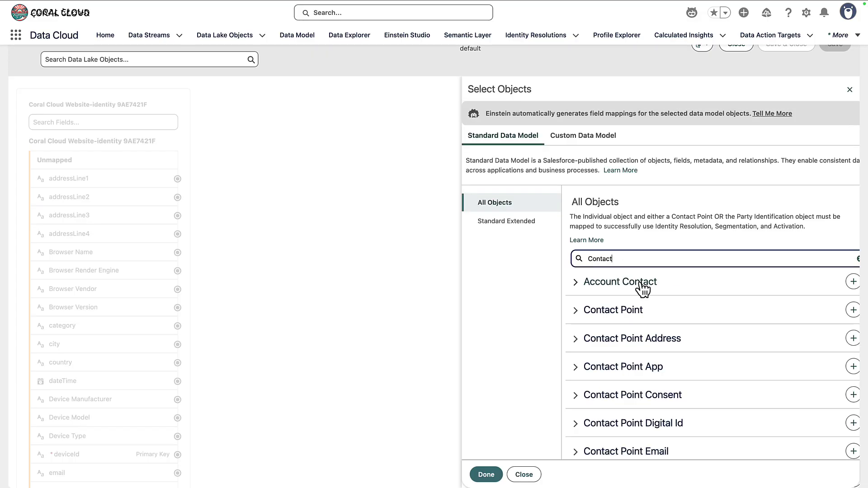
{"action": "scroll", "coordinate": [723, 353], "scroll_direction": "down", "scroll_amount": 2}
{"action": "left_click", "coordinate": [853, 404]}
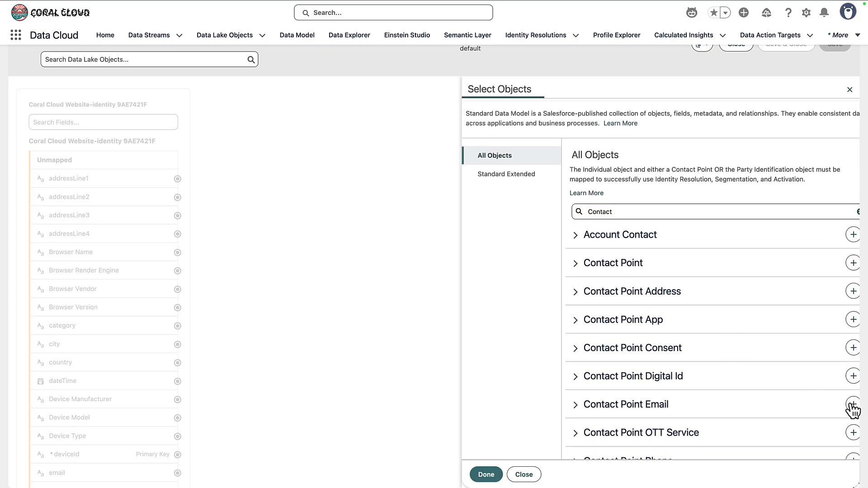
Add the Individual object as a mapping target and apply the object selection to map the identity fields
{"action": "double_click", "coordinate": [596, 212]}
{"action": "type", "text": "Indu"}
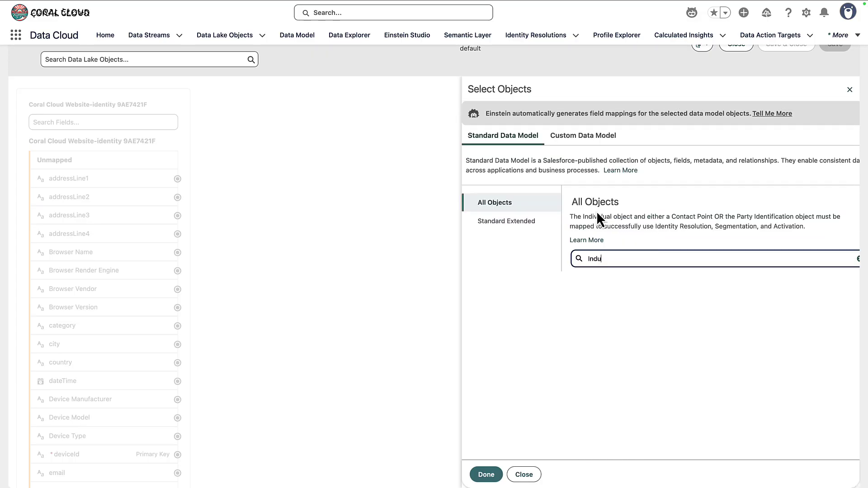
{"action": "key", "text": "BackSpace"}
{"action": "type", "text": "ivid"}
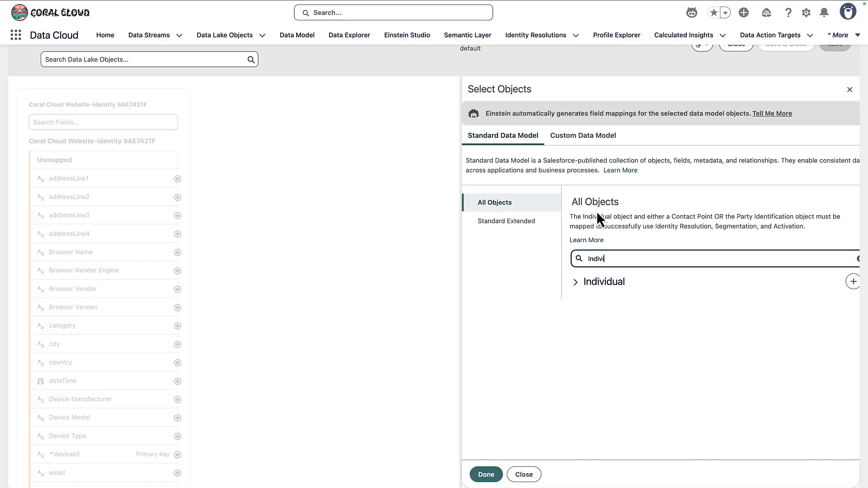
{"action": "left_click", "coordinate": [853, 282]}
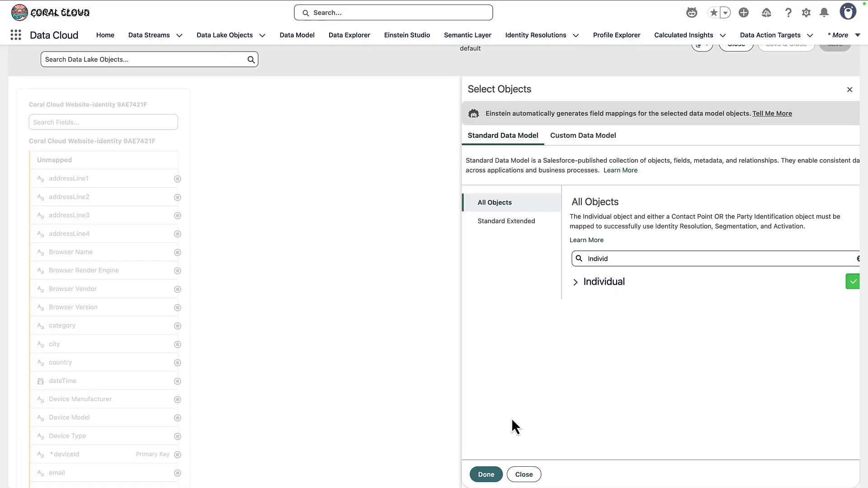
{"action": "left_click", "coordinate": [488, 478]}
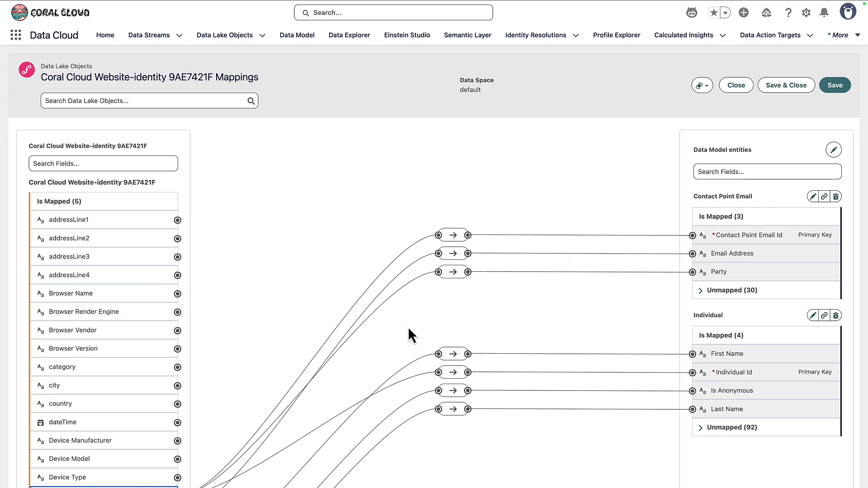
{"action": "scroll", "coordinate": [407, 327], "scroll_direction": "down", "scroll_amount": 5}
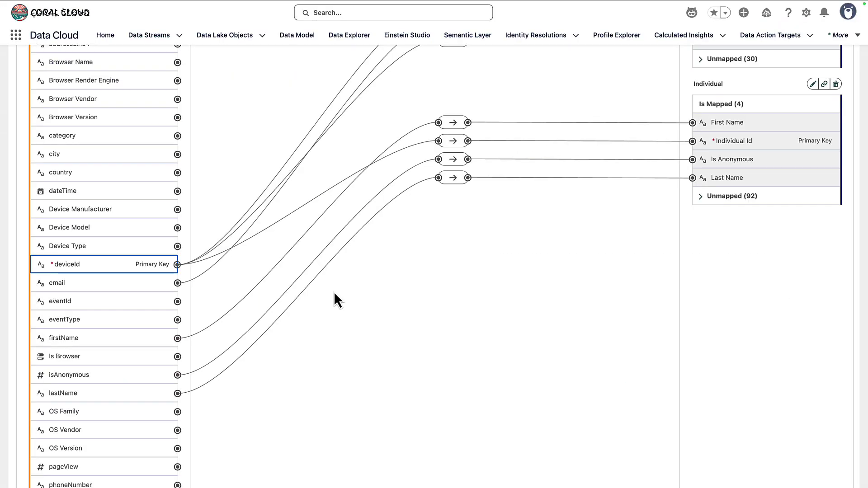
Start the data mapping of the Coral Cloud Website-Behavioral data lake object and consult the Web SDK Connector Mappings guide
{"action": "left_click", "coordinate": [215, 39]}
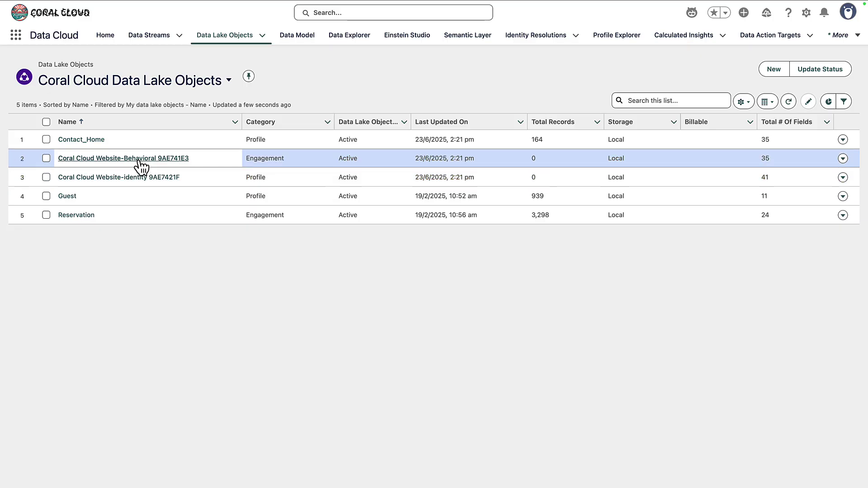
{"action": "left_click", "coordinate": [138, 161]}
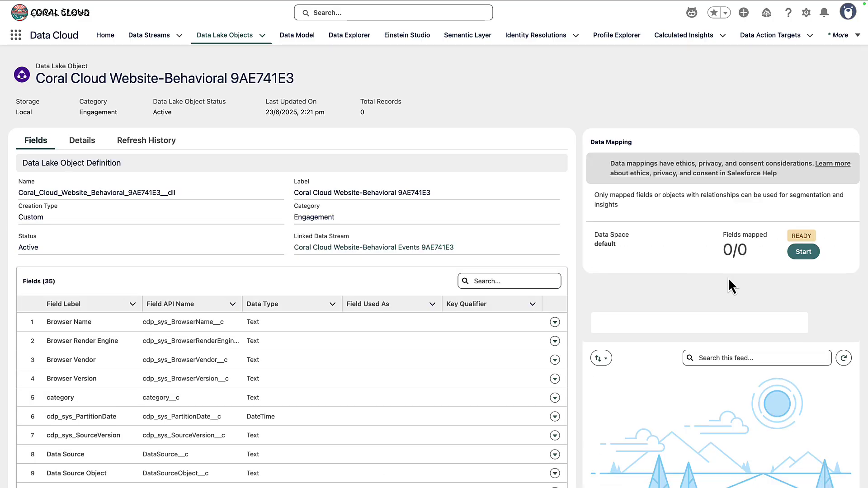
{"action": "left_click", "coordinate": [803, 252]}
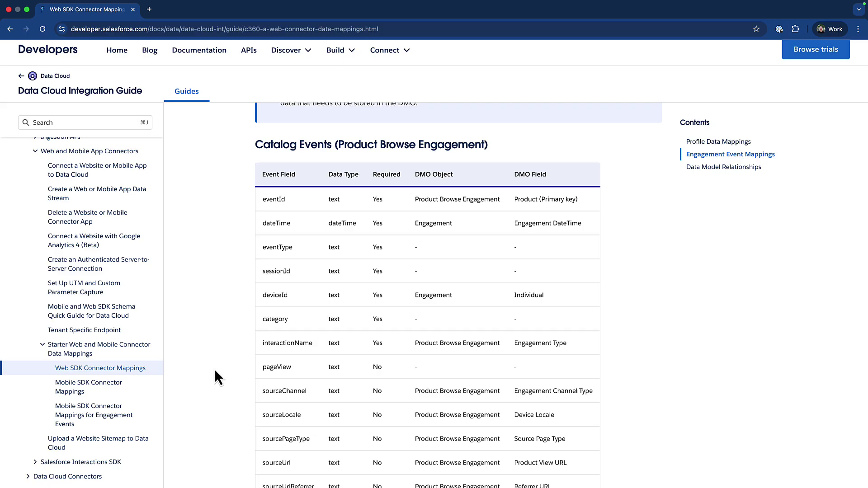
{"action": "scroll", "coordinate": [215, 369], "scroll_direction": "down", "scroll_amount": 2}
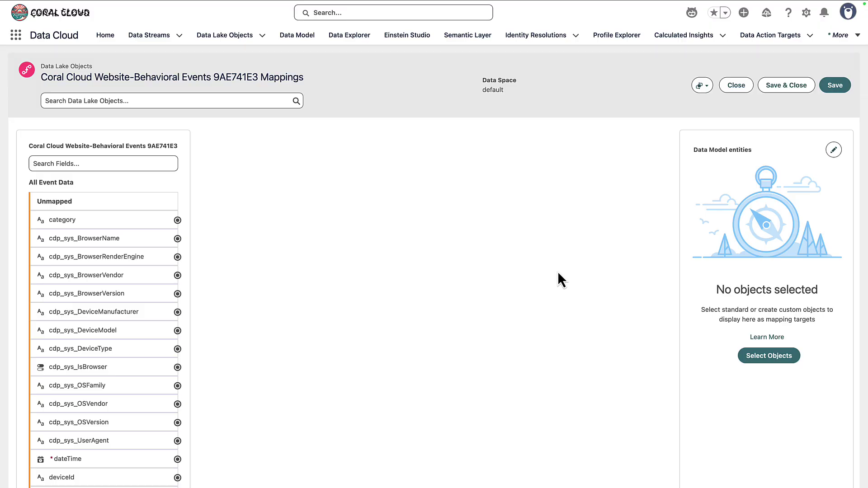
Find "consent log" in the standard data model and select the Privacy Consent Log object as a mapping target
{"action": "left_click", "coordinate": [752, 358]}
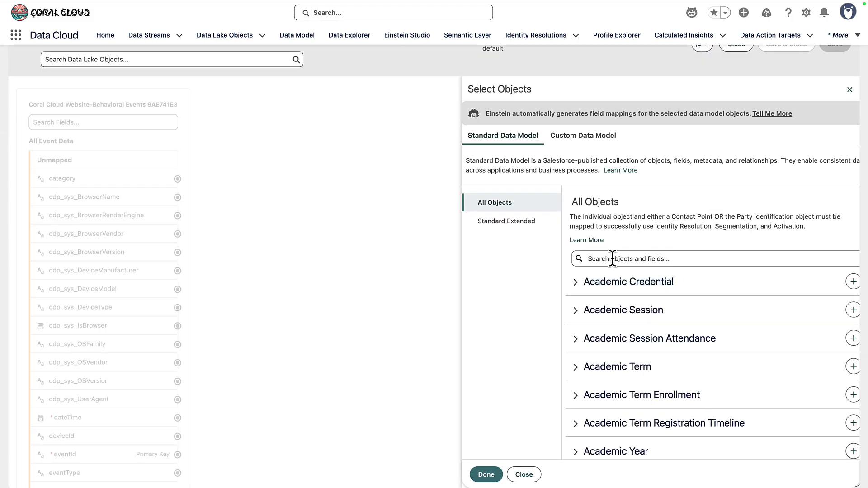
{"action": "left_click", "coordinate": [611, 260]}
{"action": "type", "text": "consen"}
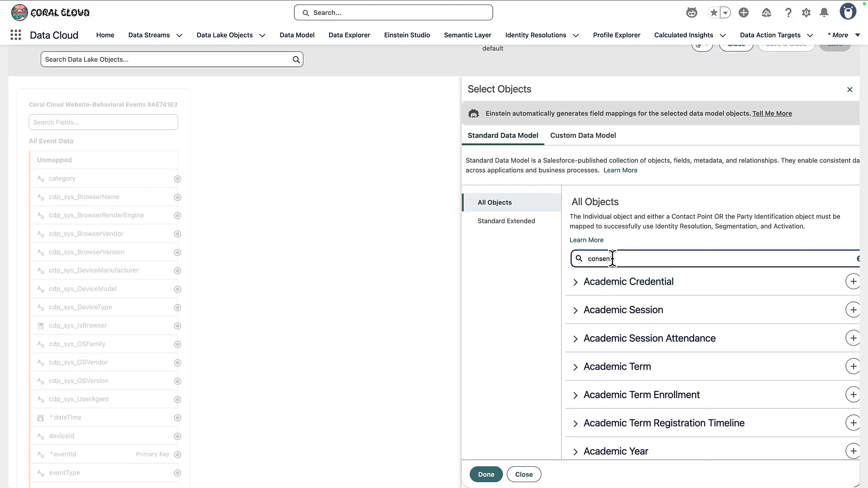
{"action": "type", "text": "t "}
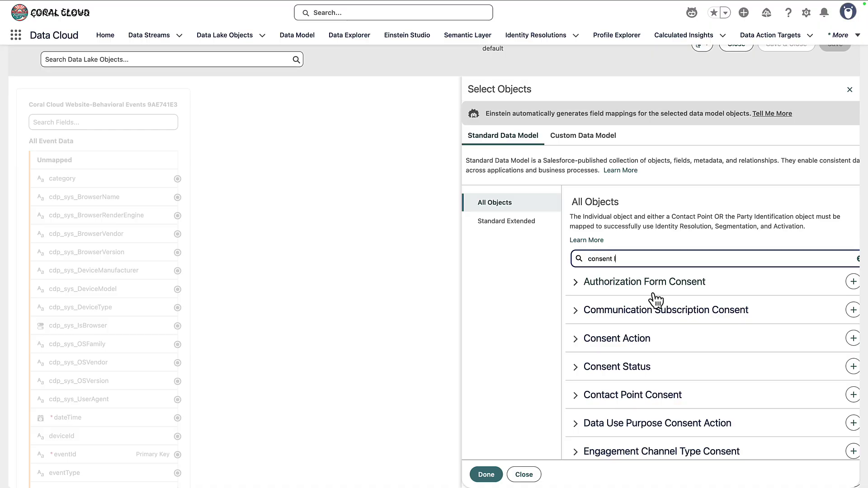
{"action": "type", "text": "log"}
{"action": "left_click", "coordinate": [853, 282]}
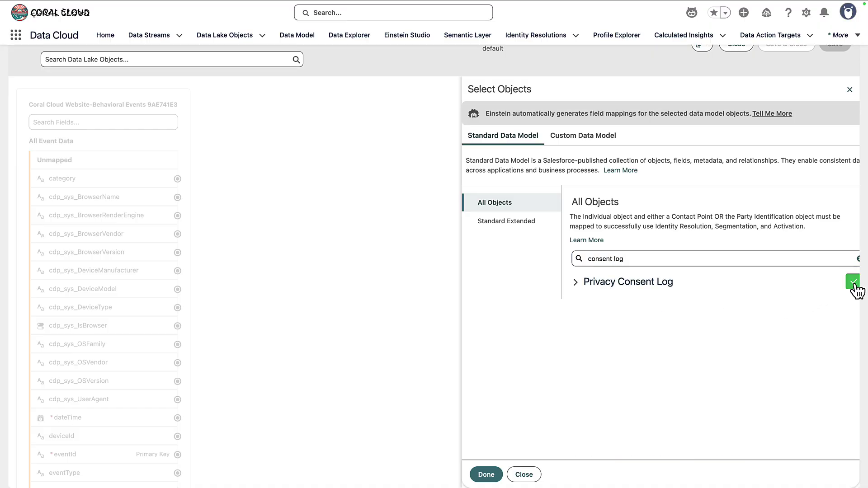
Add the Product Browse Engagement object as a mapping target and apply the object selection to map the behavioral event fields
{"action": "left_click_drag", "start_coordinate": [624, 259], "coordinate": [571, 262]}
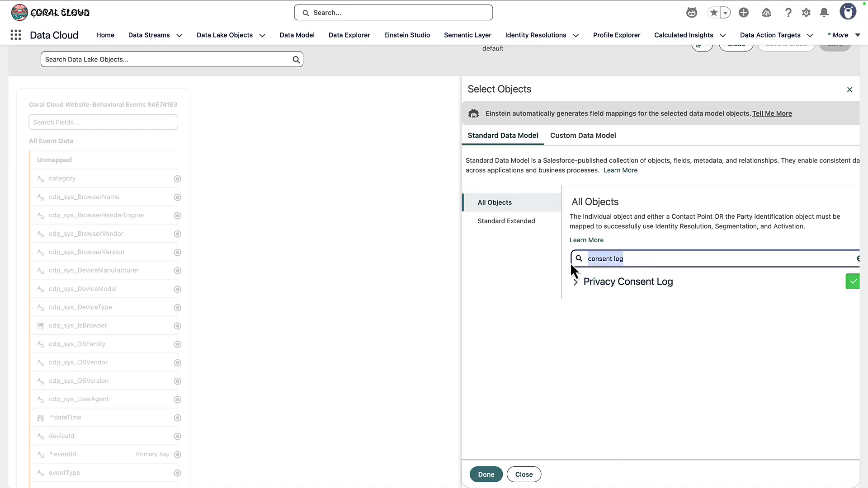
{"action": "type", "text": "product briw"}
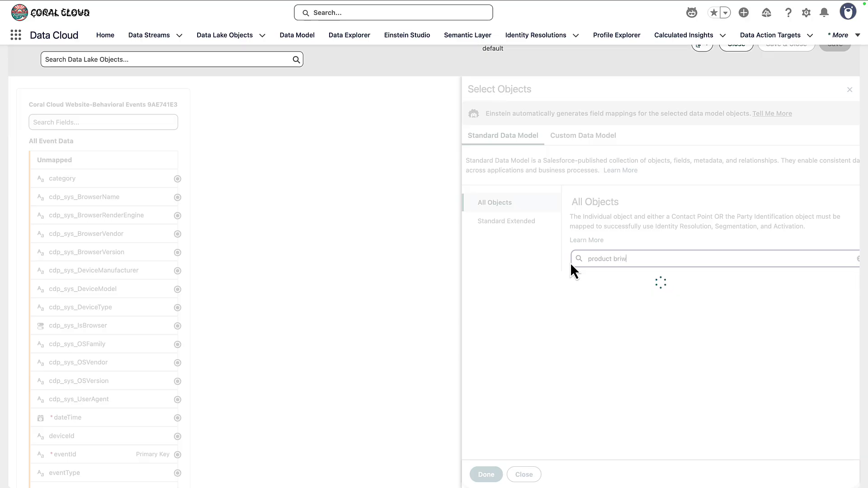
{"action": "key", "text": "BackSpace"}
{"action": "type", "text": "ose"}
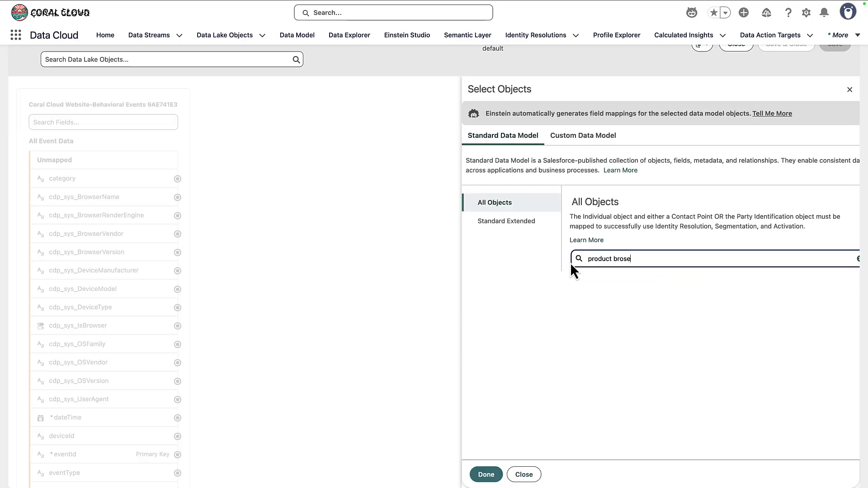
{"action": "key", "text": "BackSpace"}
{"action": "key", "text": "BackSpace"}
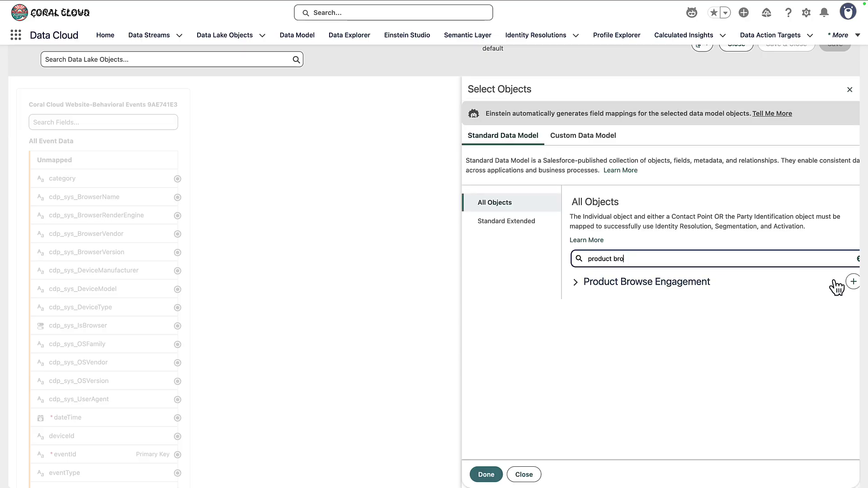
{"action": "left_click", "coordinate": [854, 282]}
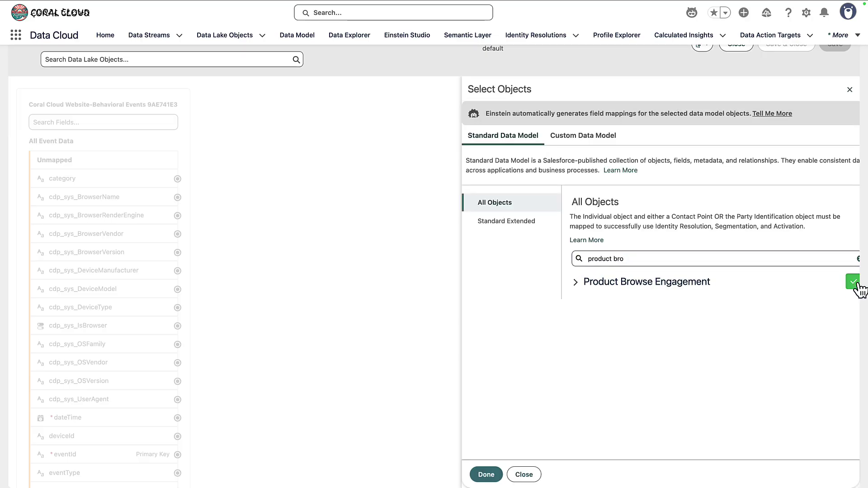
{"action": "left_click", "coordinate": [497, 474]}
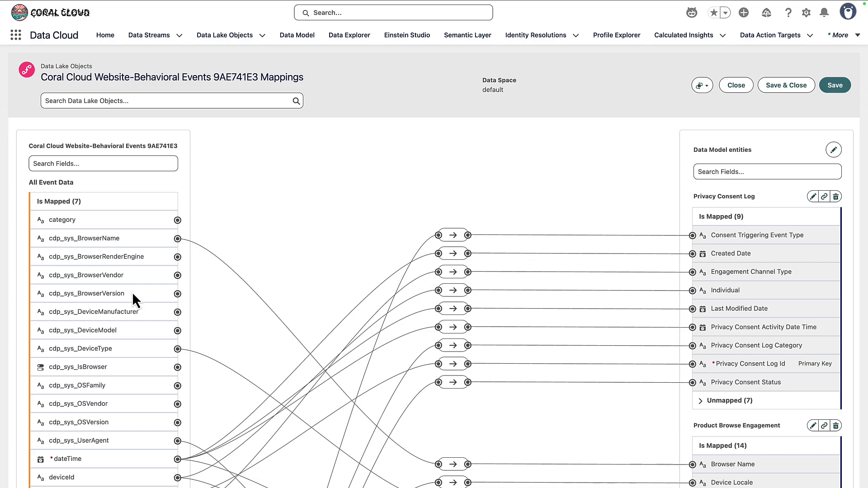
Examine the field mappings of the general event data, catalog and consentLog groups
{"action": "scroll", "coordinate": [132, 292], "scroll_direction": "down", "scroll_amount": 1}
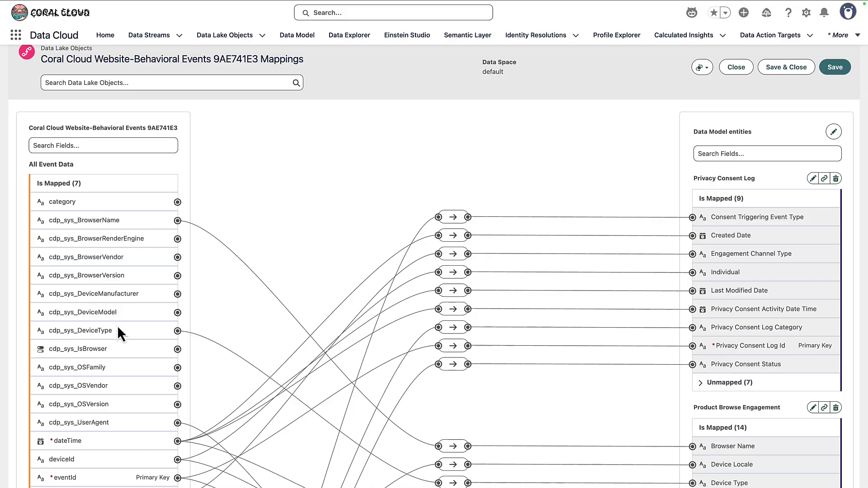
{"action": "scroll", "coordinate": [117, 330], "scroll_direction": "down", "scroll_amount": 1}
{"action": "scroll", "coordinate": [117, 330], "scroll_direction": "down", "scroll_amount": 15}
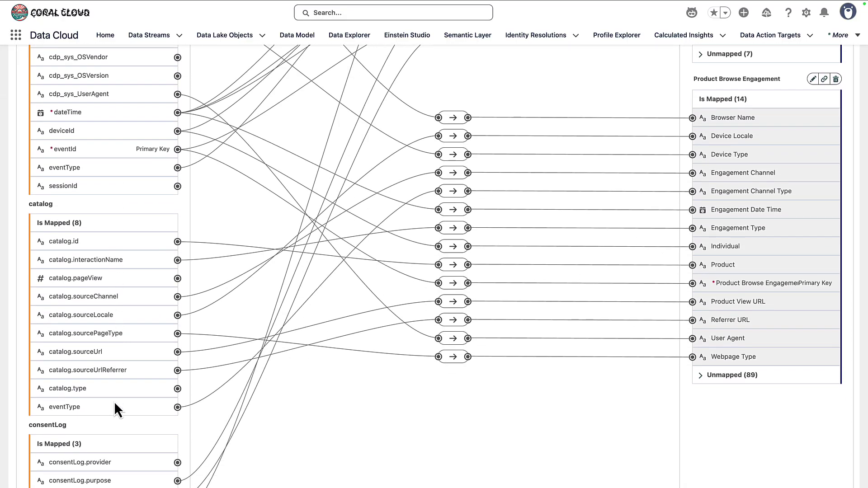
{"action": "scroll", "coordinate": [114, 405], "scroll_direction": "down", "scroll_amount": 4}
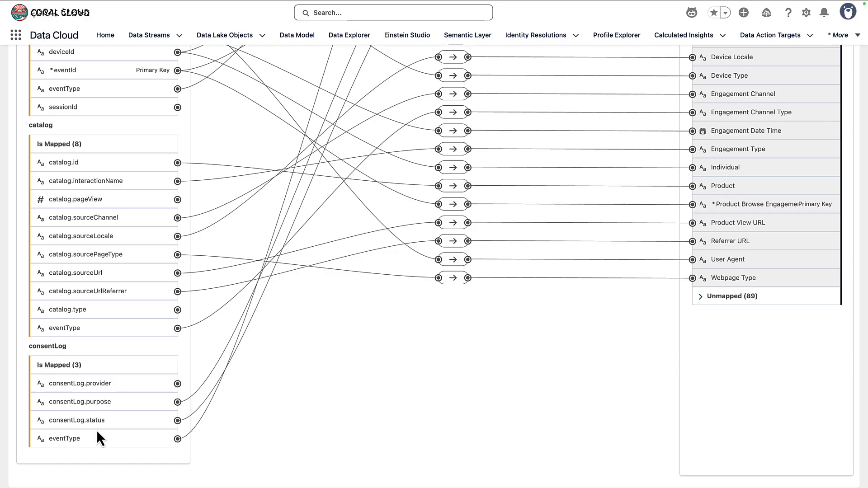
Review the field mappings into the Privacy Consent Log and Product Browse Engagement objects
{"action": "scroll", "coordinate": [250, 287], "scroll_direction": "up", "scroll_amount": 20}
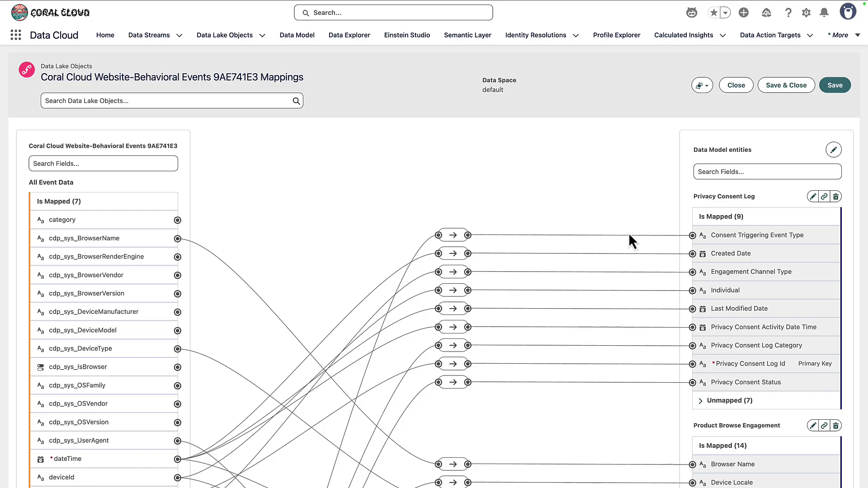
{"action": "scroll", "coordinate": [630, 240], "scroll_direction": "down", "scroll_amount": 2}
{"action": "scroll", "coordinate": [630, 236], "scroll_direction": "down", "scroll_amount": 4}
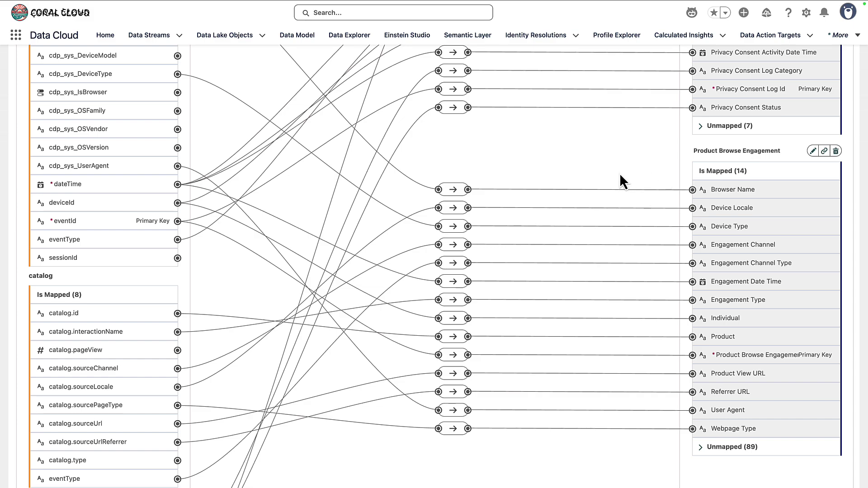
{"action": "scroll", "coordinate": [620, 181], "scroll_direction": "up", "scroll_amount": 5}
{"action": "scroll", "coordinate": [619, 176], "scroll_direction": "up", "scroll_amount": 1}
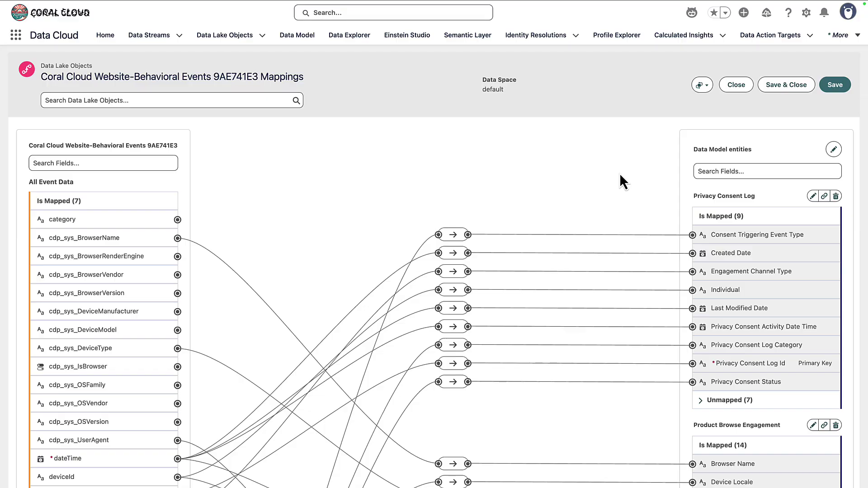
Start a new data stream with Salesforce CRM as the connected source
{"action": "left_click", "coordinate": [151, 36]}
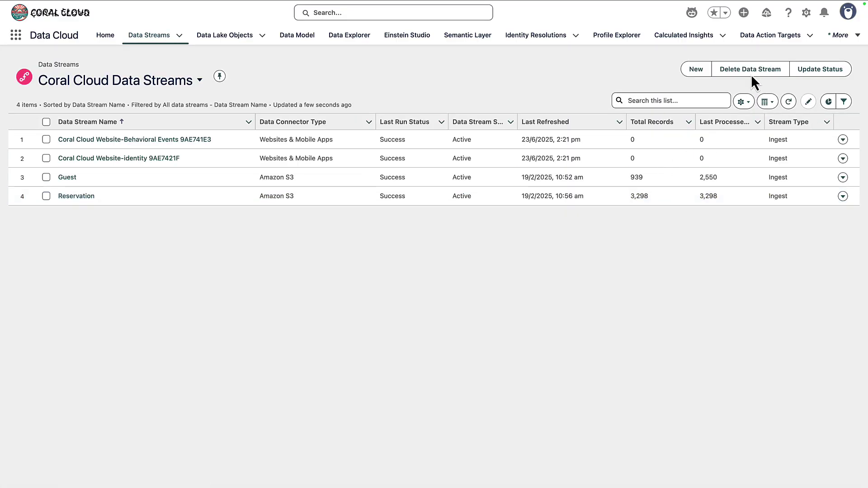
{"action": "left_click", "coordinate": [699, 72]}
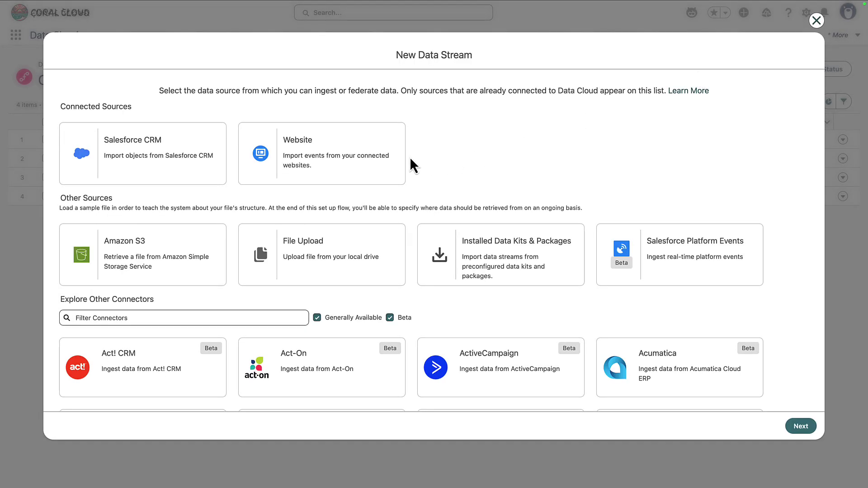
{"action": "left_click", "coordinate": [190, 170]}
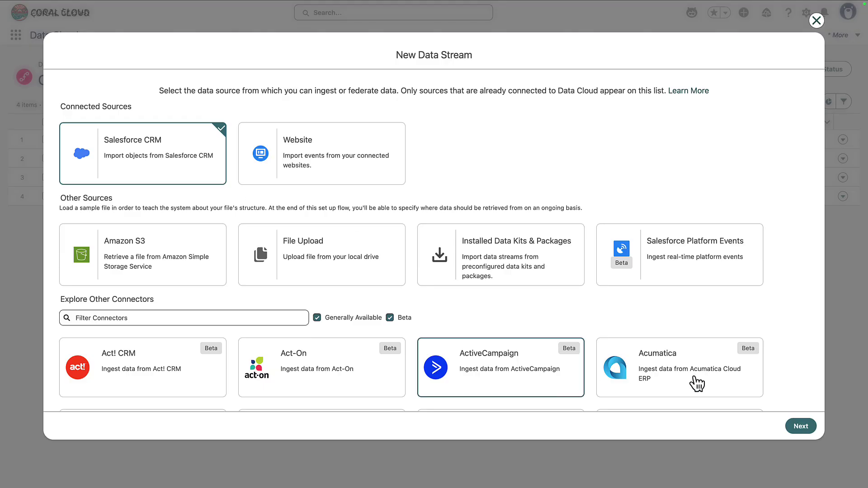
{"action": "left_click", "coordinate": [798, 425]}
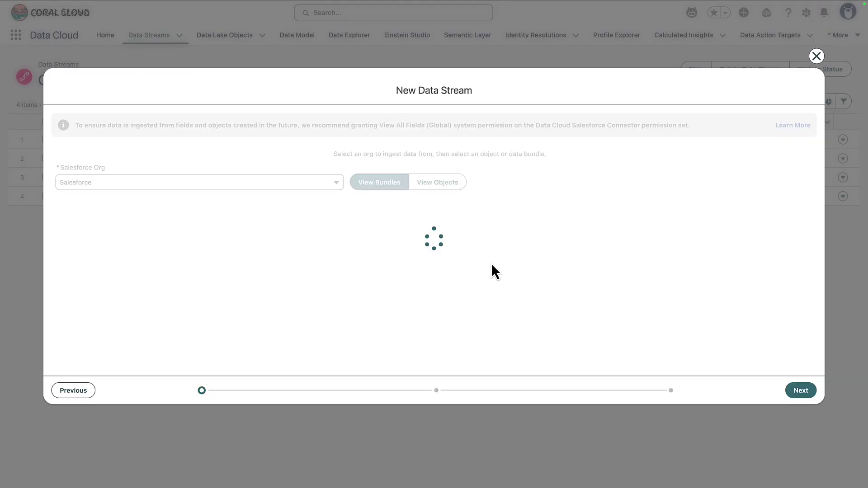
Find "Product2" among the individual Salesforce objects and select the Product object for ingestion
{"action": "left_click", "coordinate": [442, 194]}
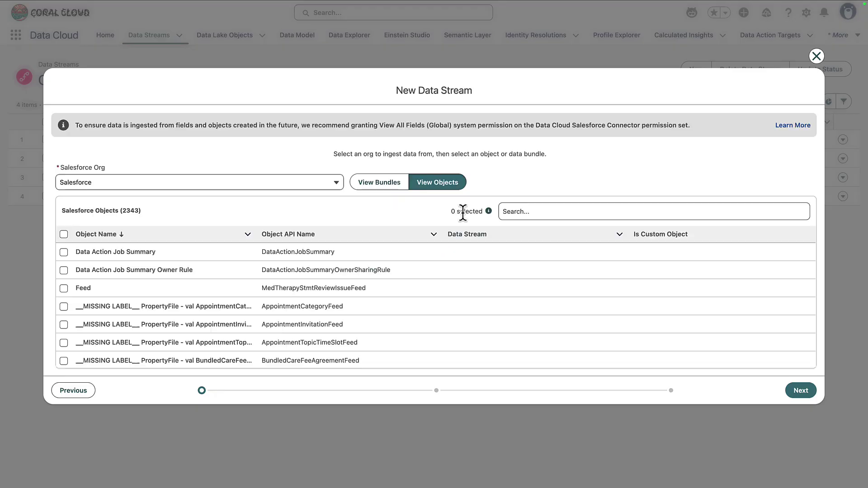
{"action": "left_click", "coordinate": [518, 211]}
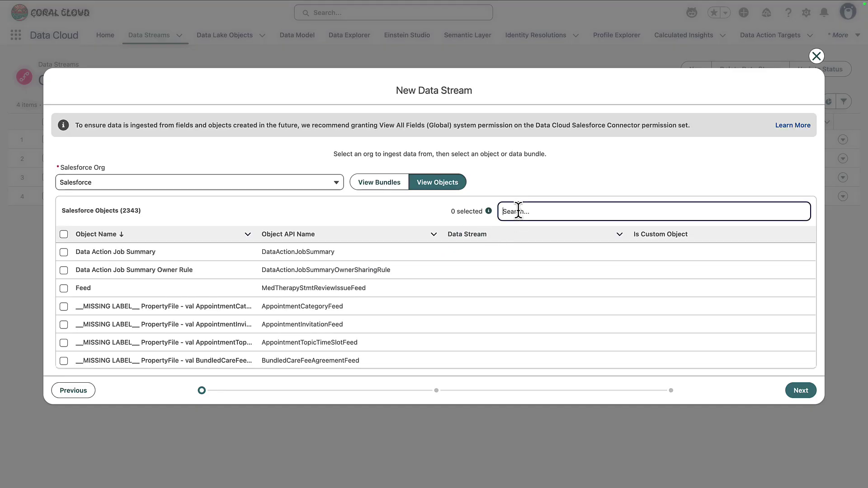
{"action": "type", "text": "Product2"}
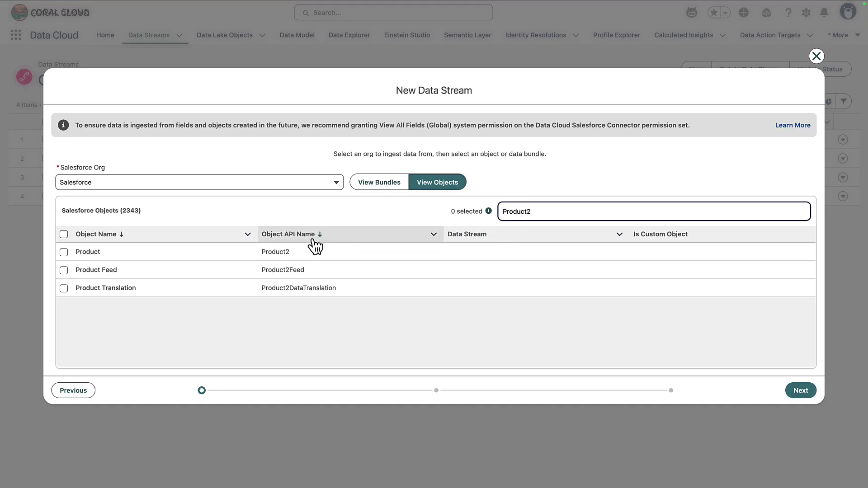
{"action": "left_click", "coordinate": [65, 252]}
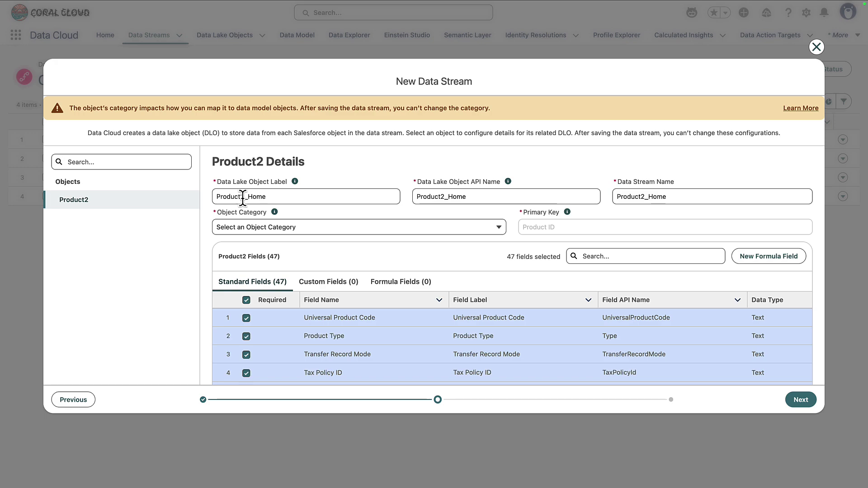
Rename the data lake object and its data stream to Product_Home and set the object category to Other
{"action": "left_click", "coordinate": [242, 198]}
{"action": "key", "text": "BackSpace"}
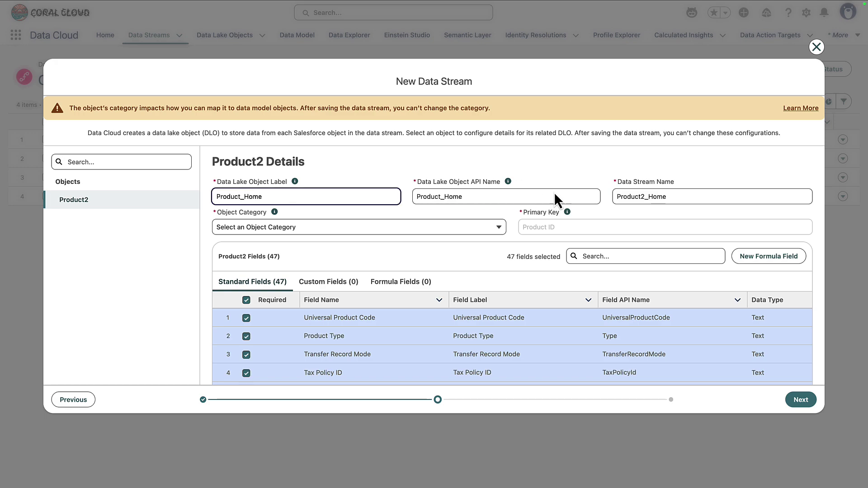
{"action": "left_click", "coordinate": [643, 196]}
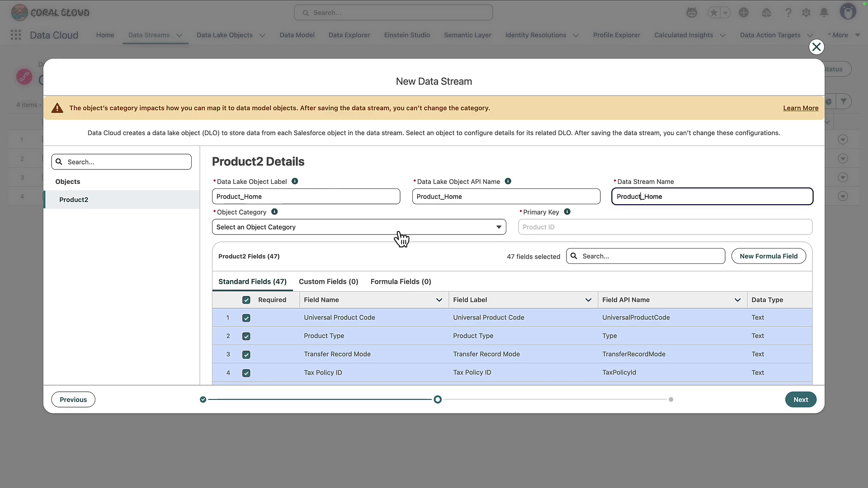
{"action": "left_click", "coordinate": [359, 231]}
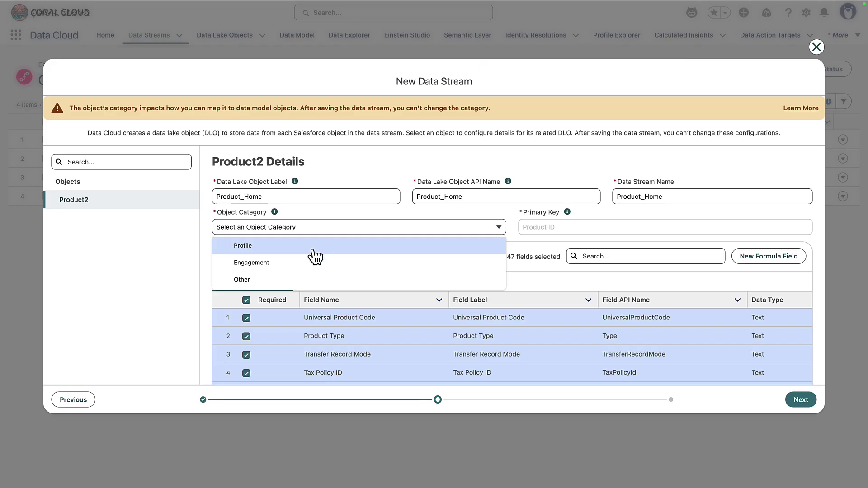
{"action": "left_click", "coordinate": [310, 280]}
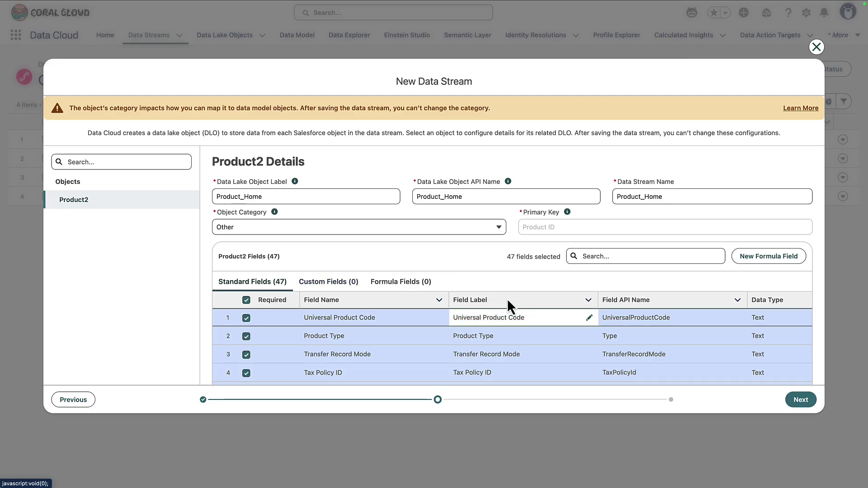
Accept the Product2 details and deploy the Product_Home data stream in the default data space
{"action": "left_click", "coordinate": [800, 400]}
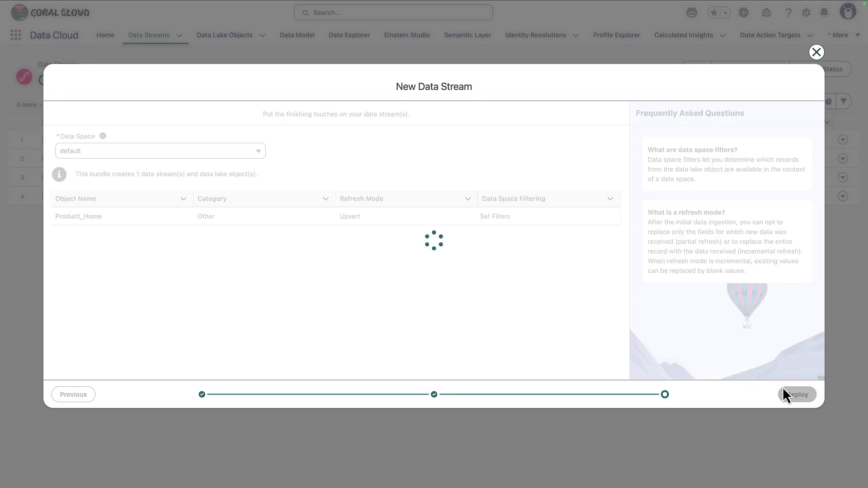
{"action": "left_click", "coordinate": [801, 394]}
{"action": "left_click", "coordinate": [797, 395]}
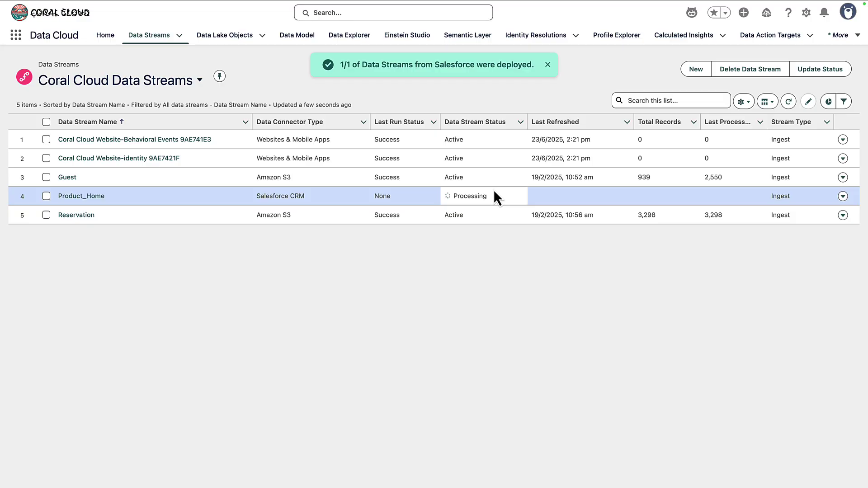
Request an immediate refresh of the Product_Home data stream and dismiss the notification
{"action": "left_click", "coordinate": [843, 196]}
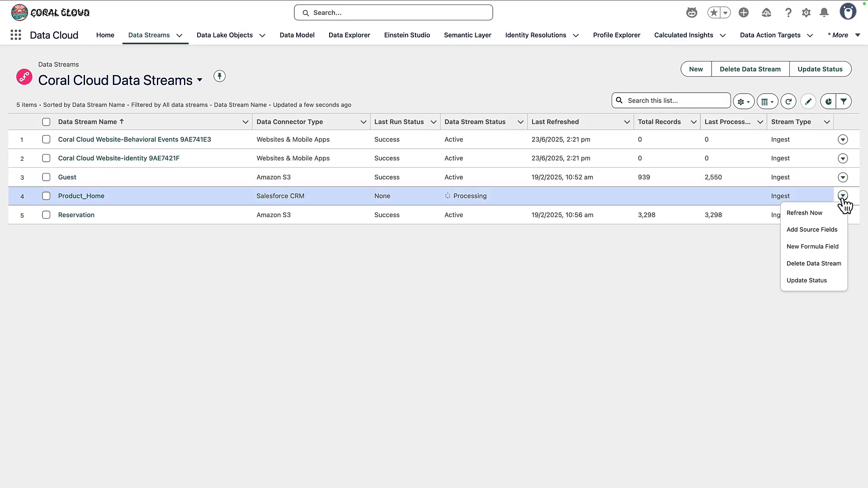
{"action": "left_click", "coordinate": [812, 214]}
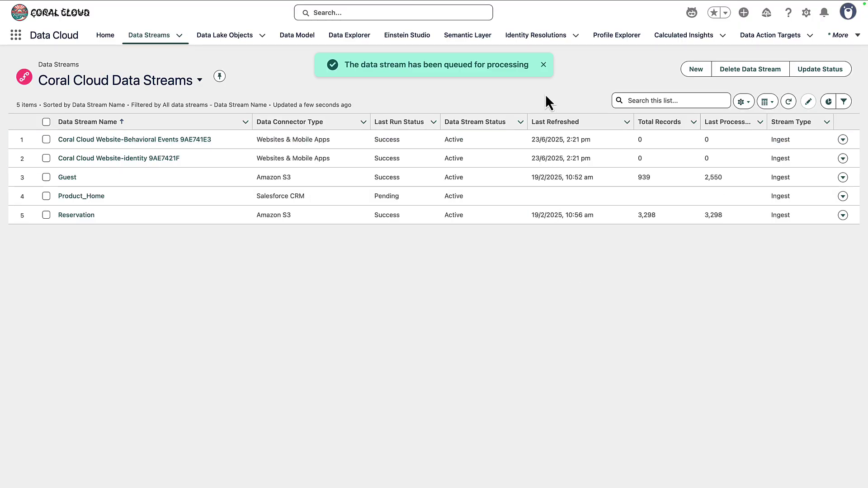
{"action": "left_click", "coordinate": [543, 65]}
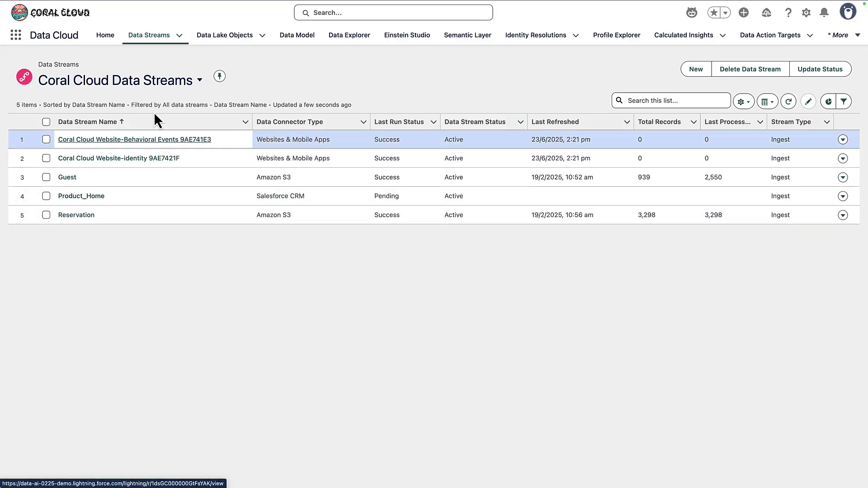
Open the Product_Home data lake object and start its data mapping
{"action": "left_click", "coordinate": [208, 36]}
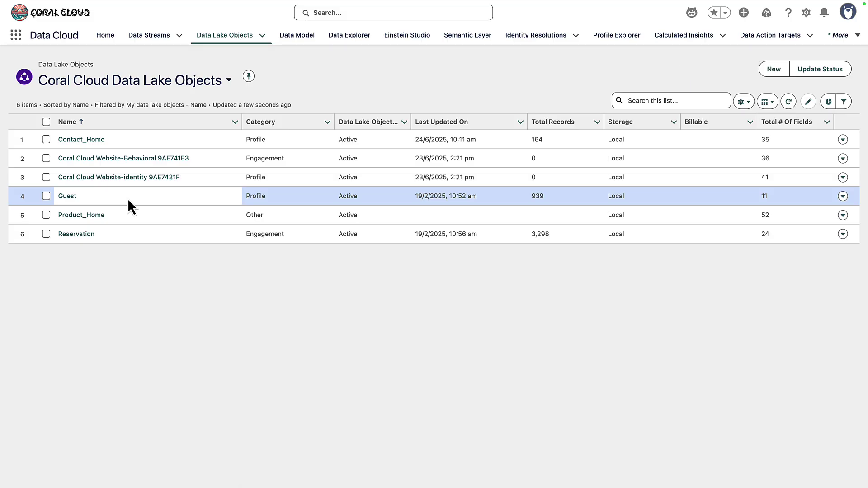
{"action": "left_click", "coordinate": [87, 217]}
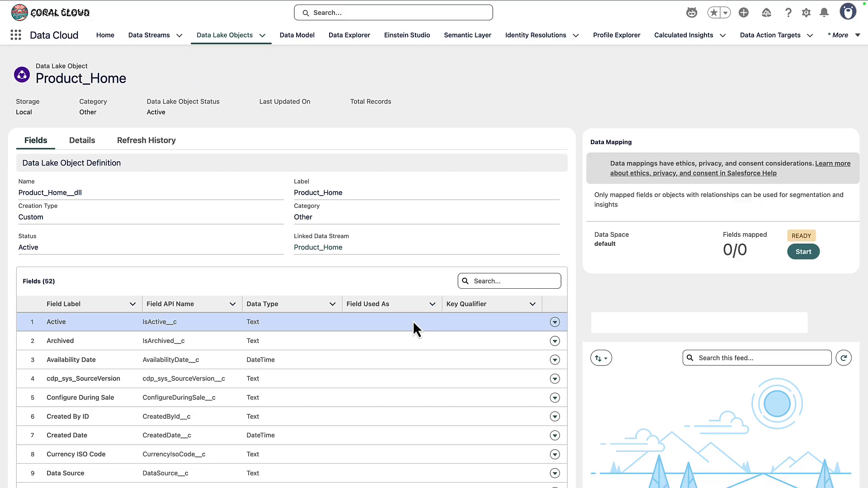
{"action": "left_click", "coordinate": [749, 252]}
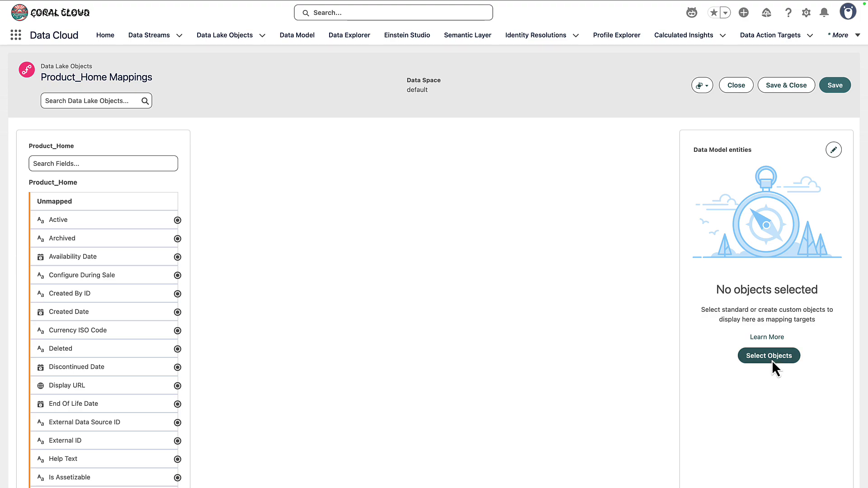
Find "Product" in the standard data model and add the Product object as the mapping target for Product_Home
{"action": "left_click", "coordinate": [772, 360]}
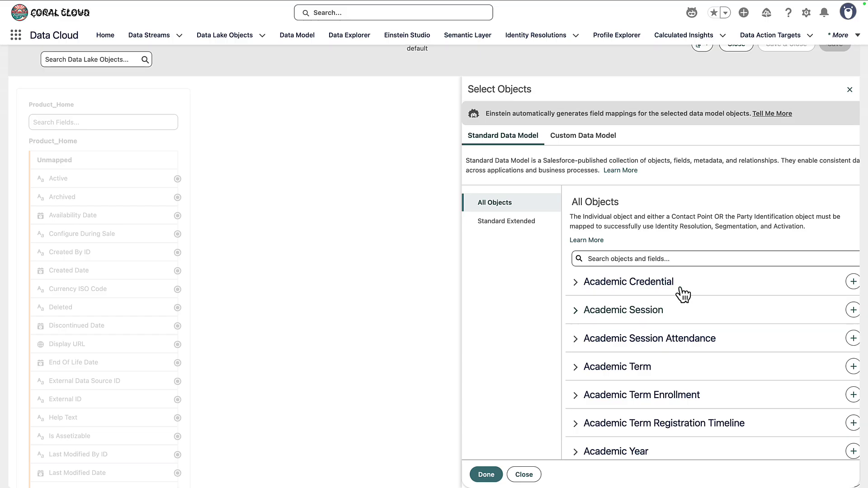
{"action": "left_click", "coordinate": [663, 259]}
{"action": "type", "text": "Prod"}
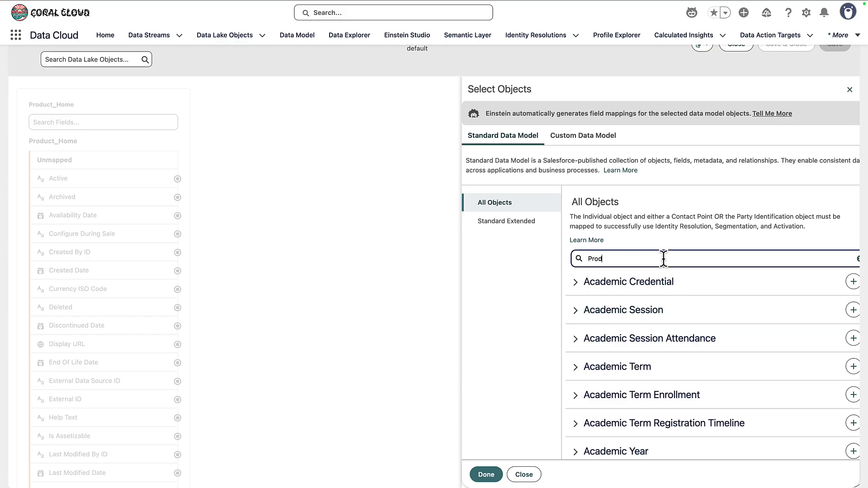
{"action": "type", "text": "uct"}
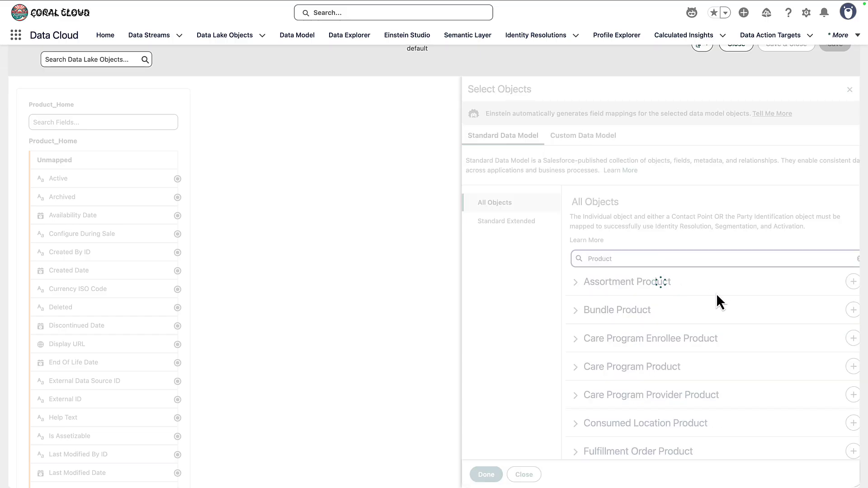
{"action": "scroll", "coordinate": [782, 352], "scroll_direction": "down", "scroll_amount": 3}
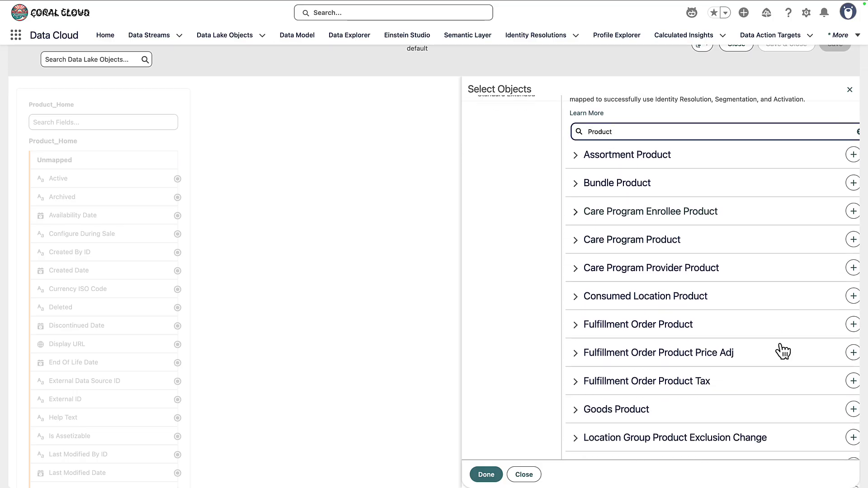
{"action": "scroll", "coordinate": [782, 351], "scroll_direction": "down", "scroll_amount": 6}
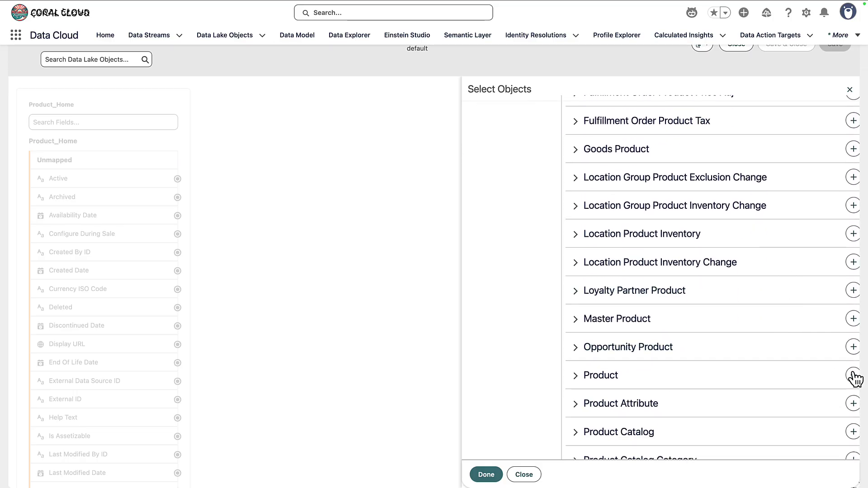
{"action": "left_click", "coordinate": [853, 376]}
{"action": "left_click", "coordinate": [488, 475]}
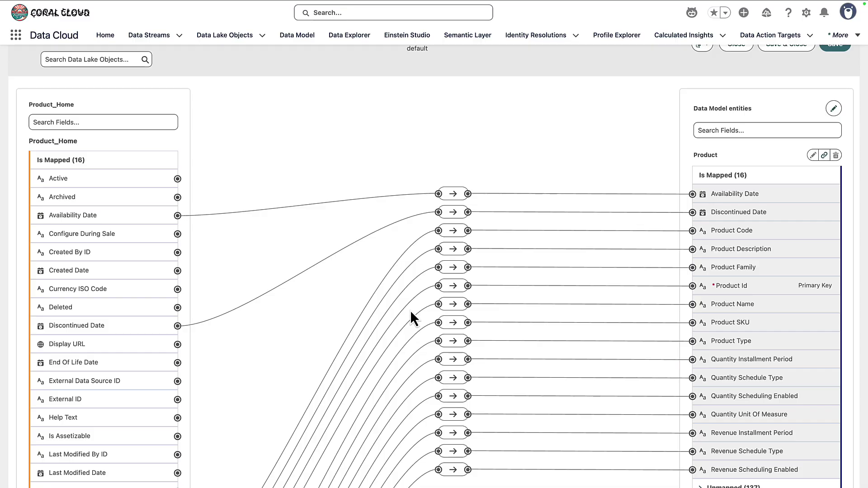
Review the generated Product field mappings, then save and close the Product_Home mapping
{"action": "scroll", "coordinate": [368, 284], "scroll_direction": "down", "scroll_amount": 6}
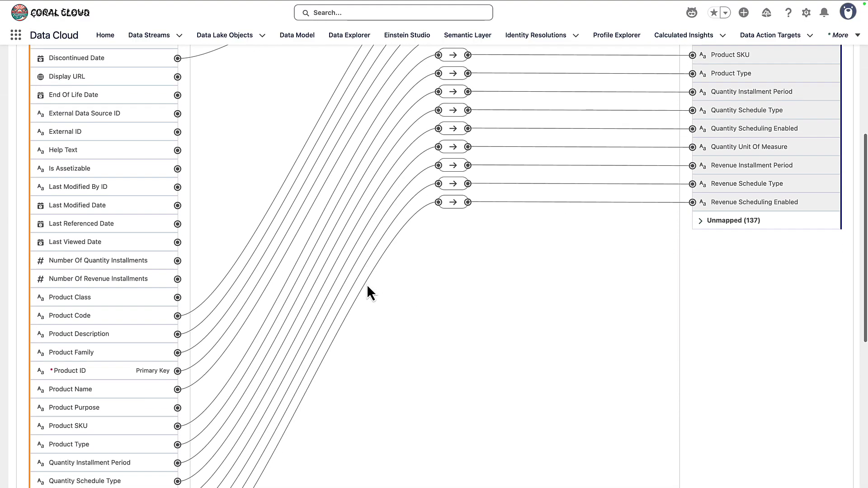
{"action": "scroll", "coordinate": [367, 284], "scroll_direction": "up", "scroll_amount": 7}
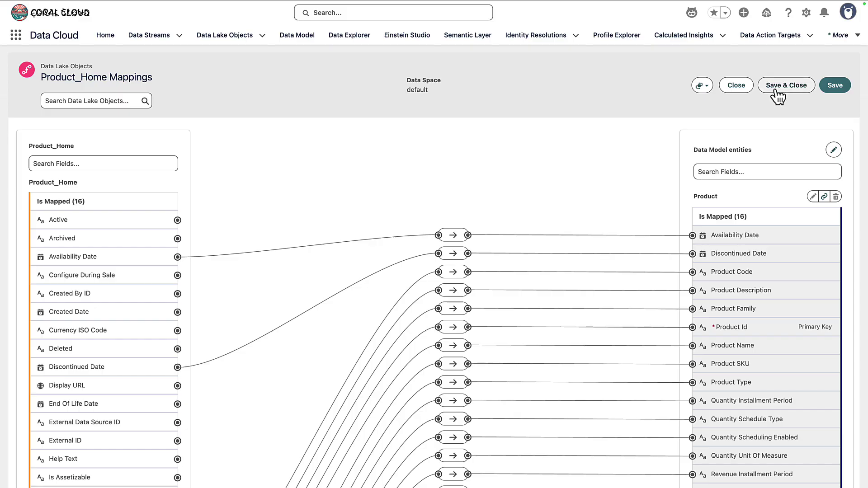
{"action": "left_click", "coordinate": [778, 87]}
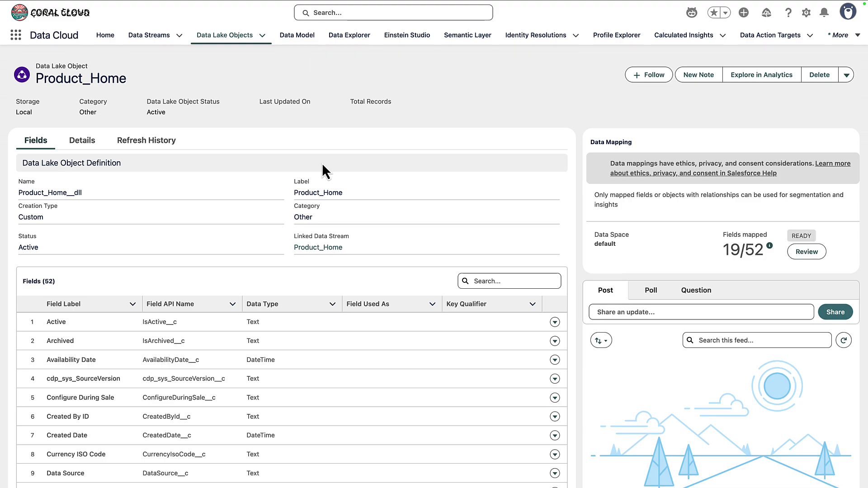
Search the mapped data model objects for "browse" and open the Product Browse Engagement object
{"action": "left_click", "coordinate": [302, 43]}
{"action": "left_click", "coordinate": [712, 90]}
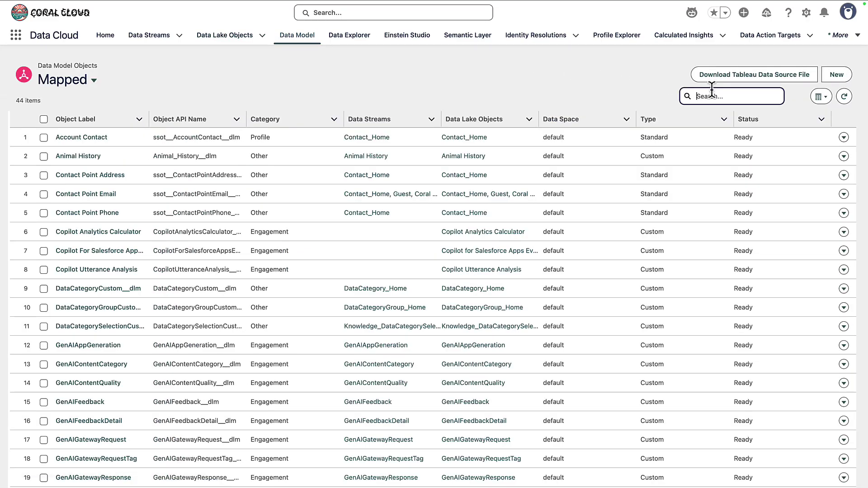
{"action": "type", "text": "bri"}
{"action": "type", "text": "wse"}
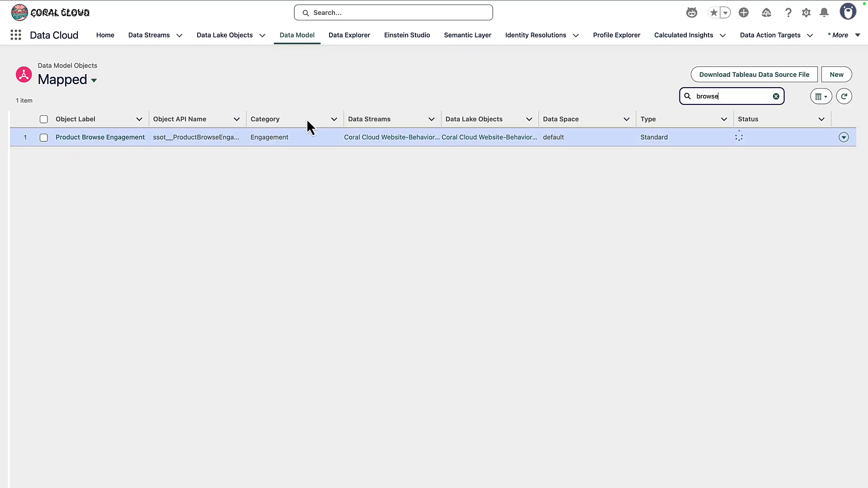
{"action": "left_click", "coordinate": [128, 138]}
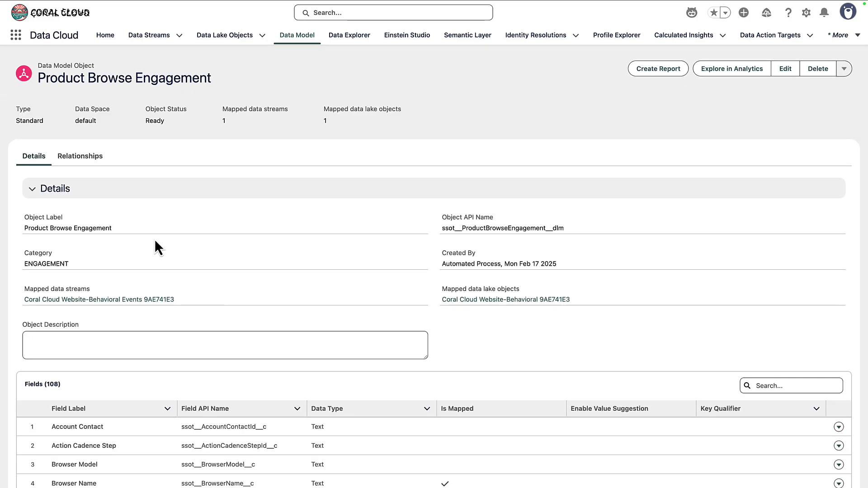
Add a new relationship to the Product Browse Engagement object, using its Product field with N:1 cardinality
{"action": "left_click", "coordinate": [94, 160]}
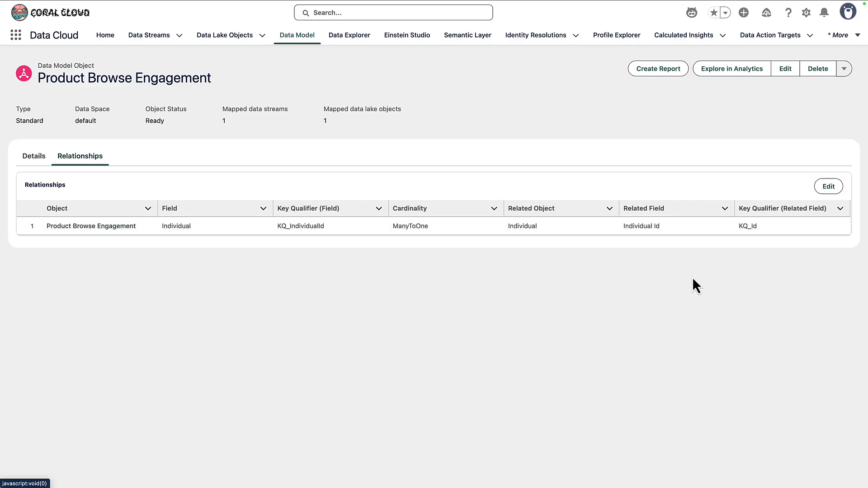
{"action": "left_click", "coordinate": [828, 187]}
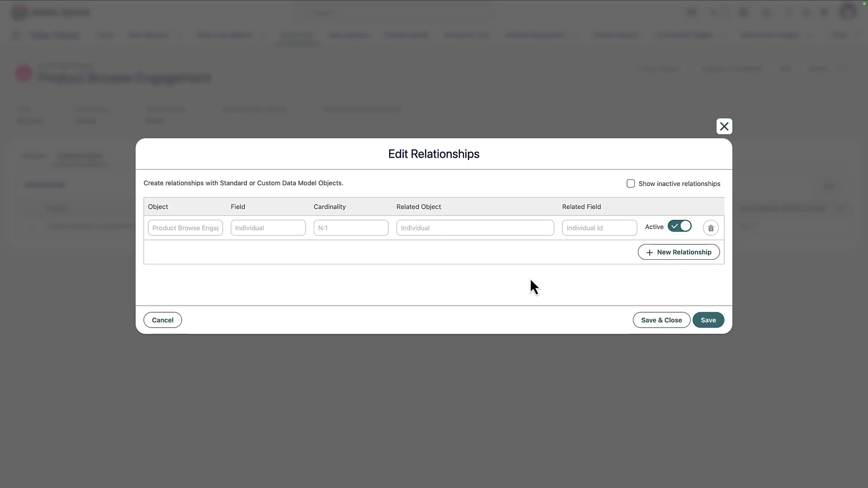
{"action": "left_click", "coordinate": [665, 253]}
{"action": "left_click", "coordinate": [292, 260]}
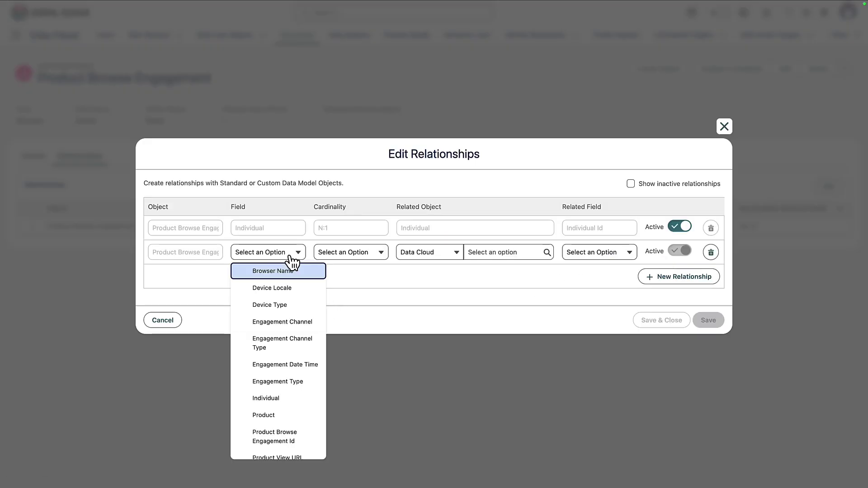
{"action": "left_click", "coordinate": [292, 411]}
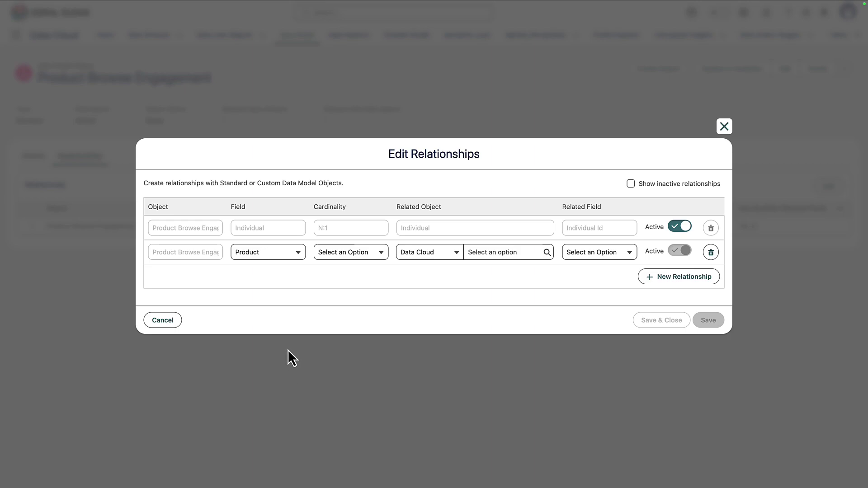
{"action": "left_click", "coordinate": [363, 256]}
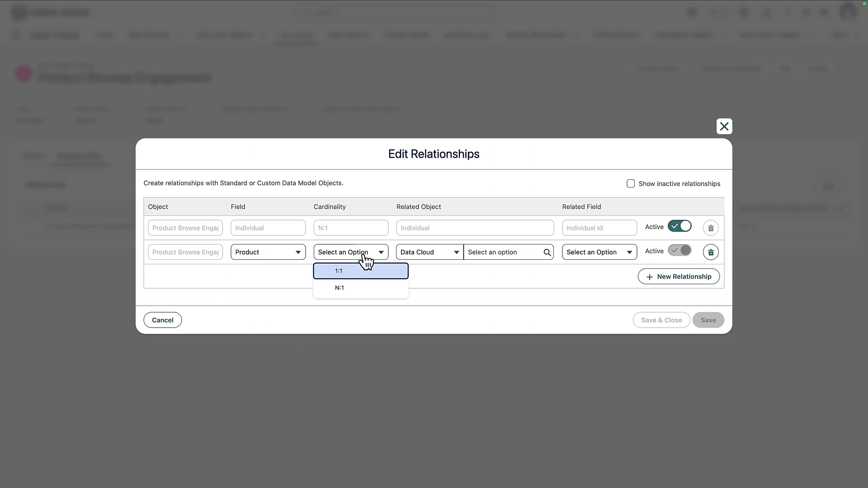
{"action": "left_click", "coordinate": [366, 290]}
Relate the new relationship to the Data Cloud Product object through its Product Code field, and save the relationships
{"action": "left_click", "coordinate": [497, 254]}
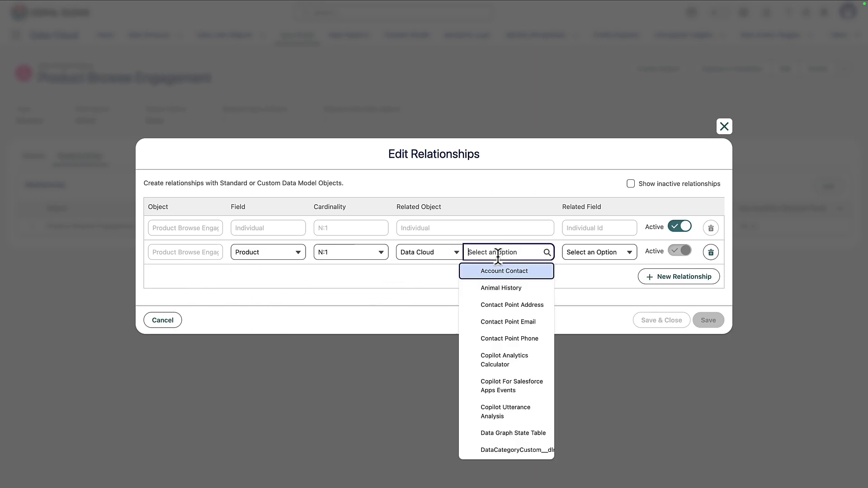
{"action": "type", "text": "prod"}
{"action": "left_click", "coordinate": [513, 273]}
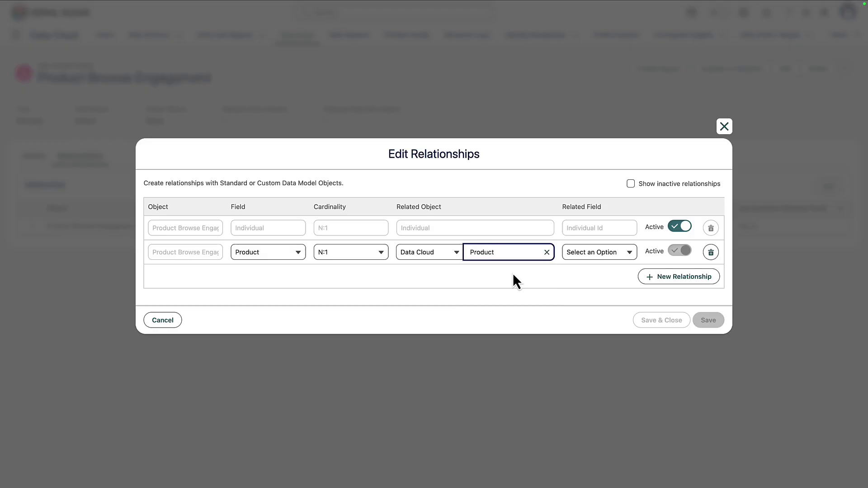
{"action": "left_click", "coordinate": [587, 257]}
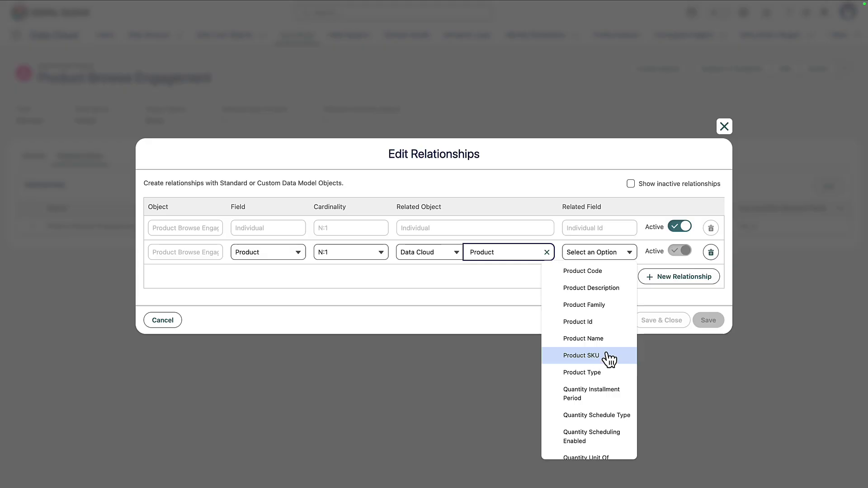
{"action": "left_click", "coordinate": [602, 272]}
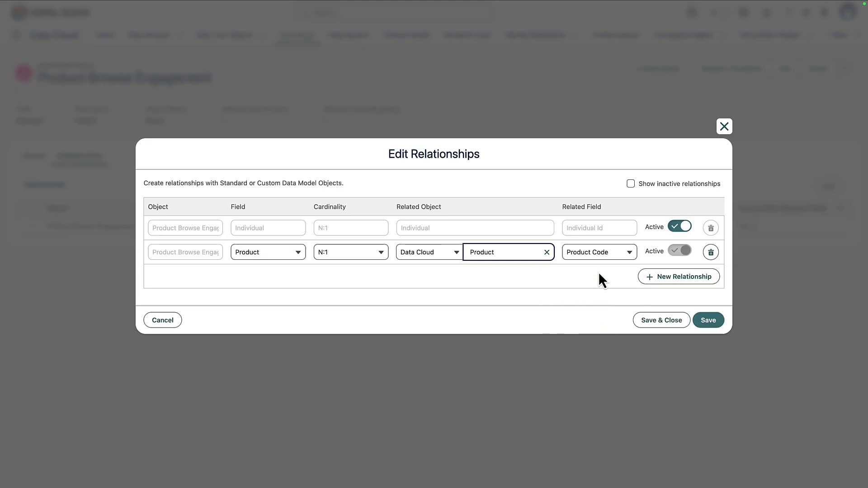
{"action": "left_click", "coordinate": [714, 330]}
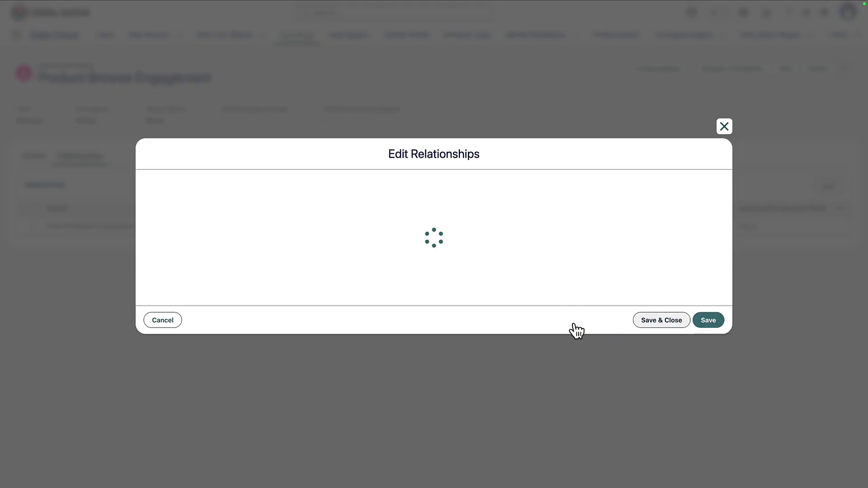